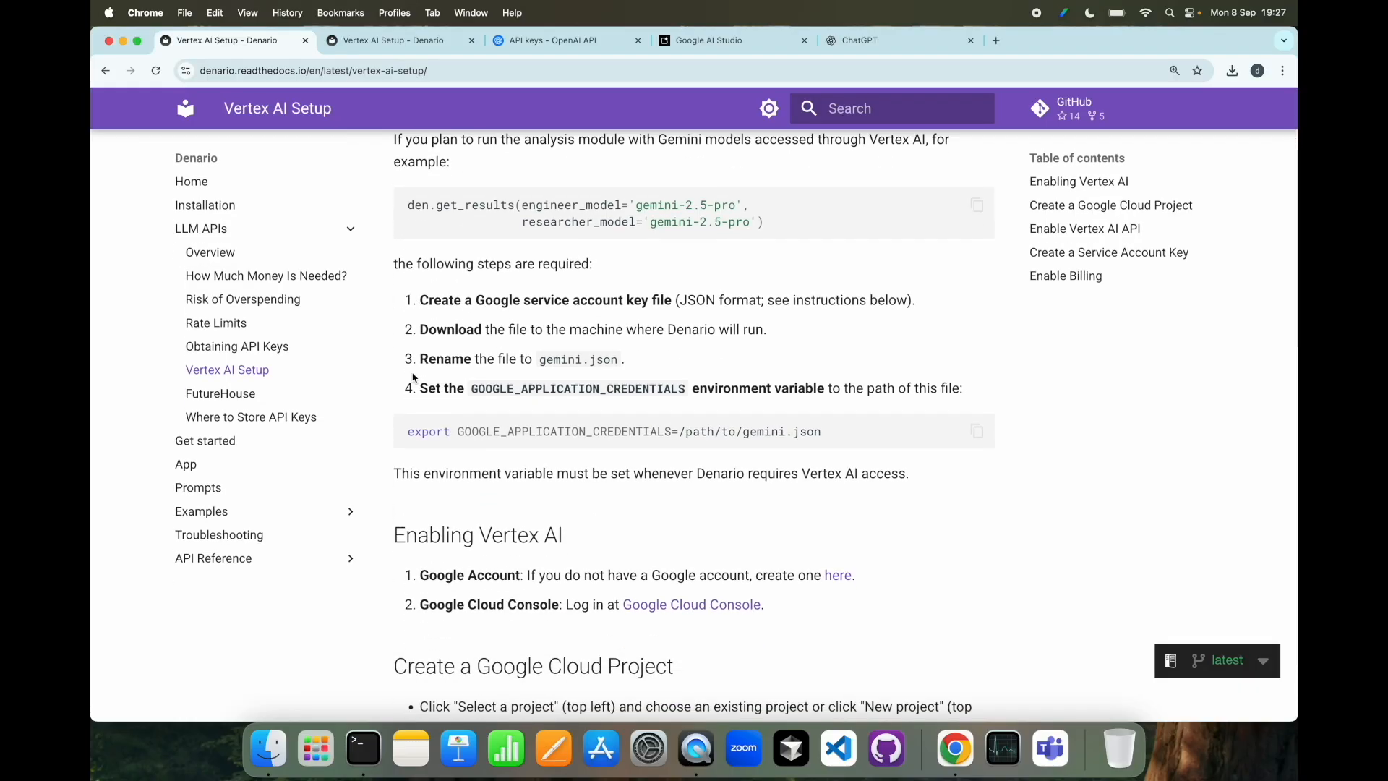
# Step: Open the Google Cloud Console from the Enabling Vertex AI section of the setup guide in a separate tab
pyautogui.scroll(-1, 419, 477)
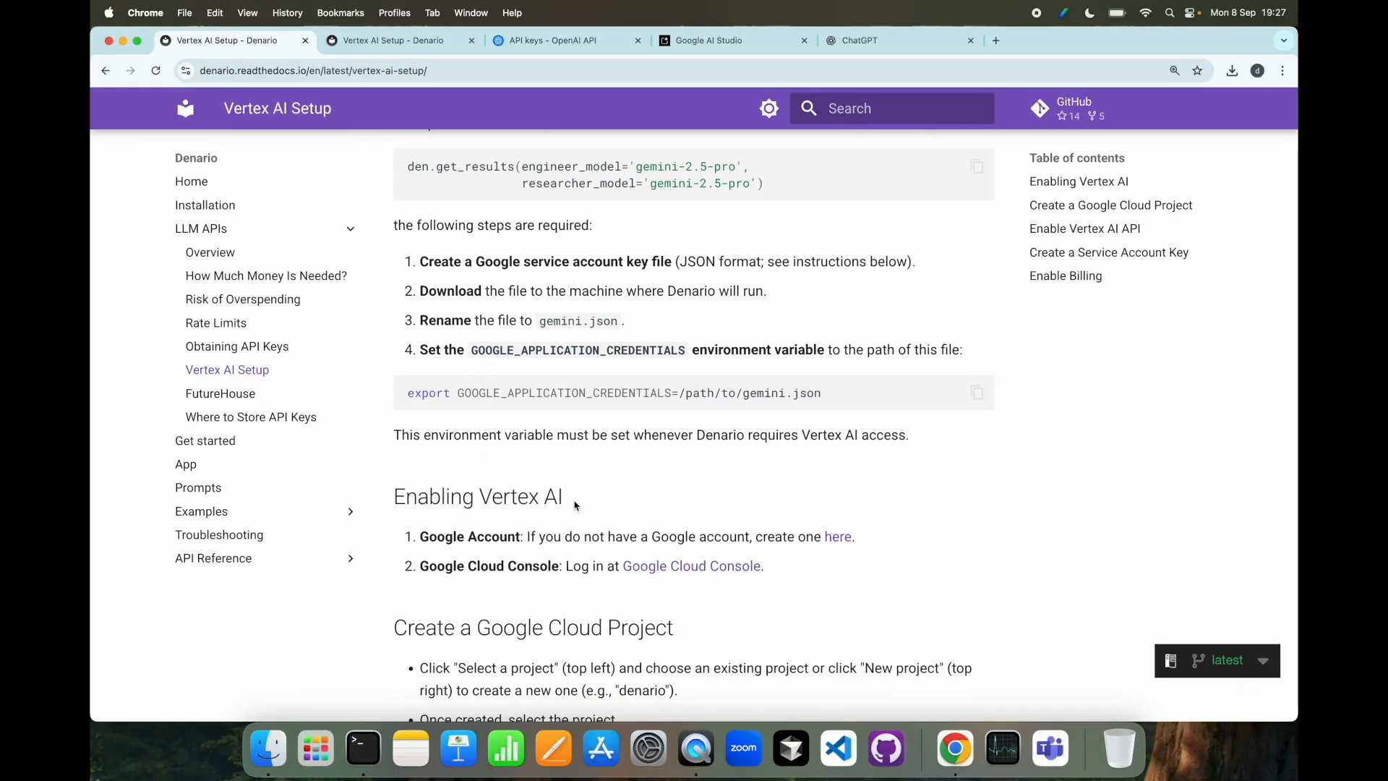
pyautogui.moveTo(421, 537); pyautogui.dragTo(543, 538)
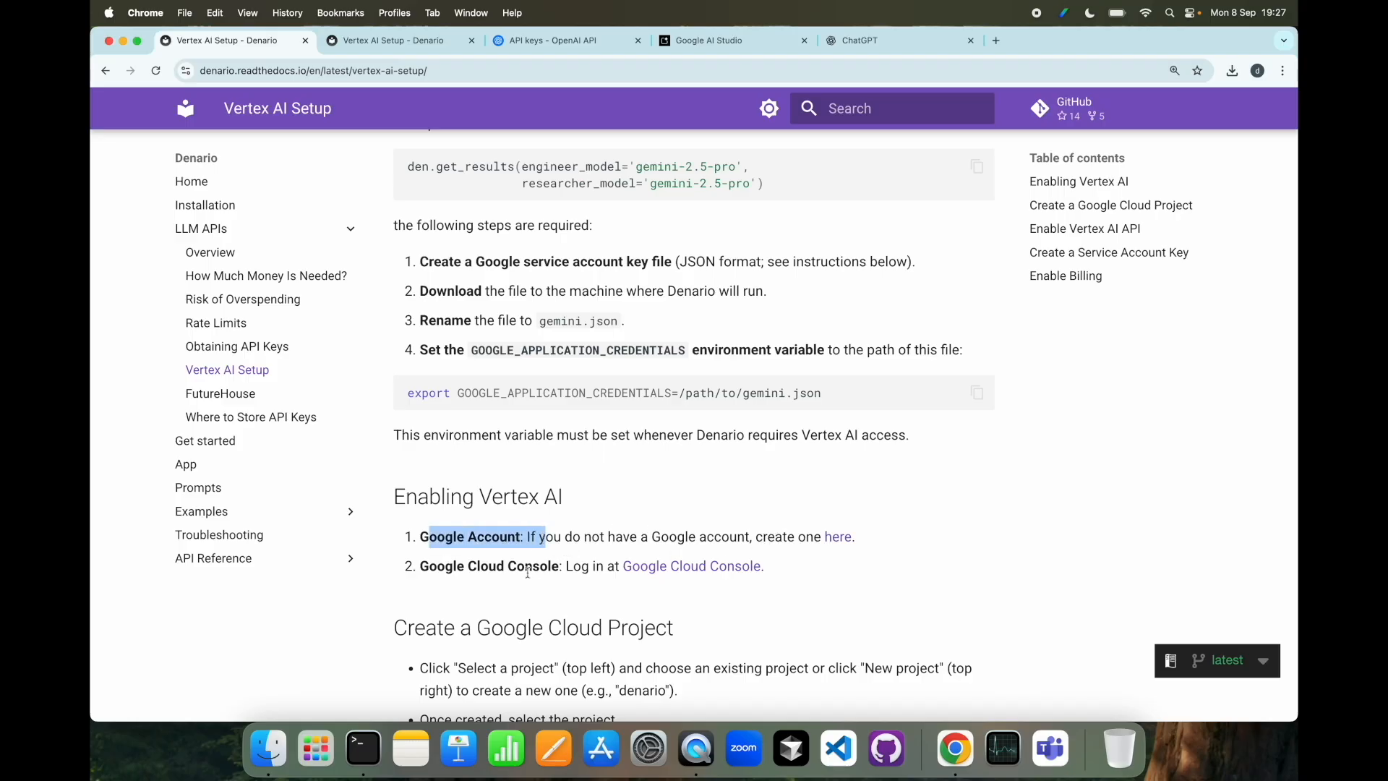
pyautogui.keyDown('super'); pyautogui.click(663, 570); pyautogui.keyUp('super')
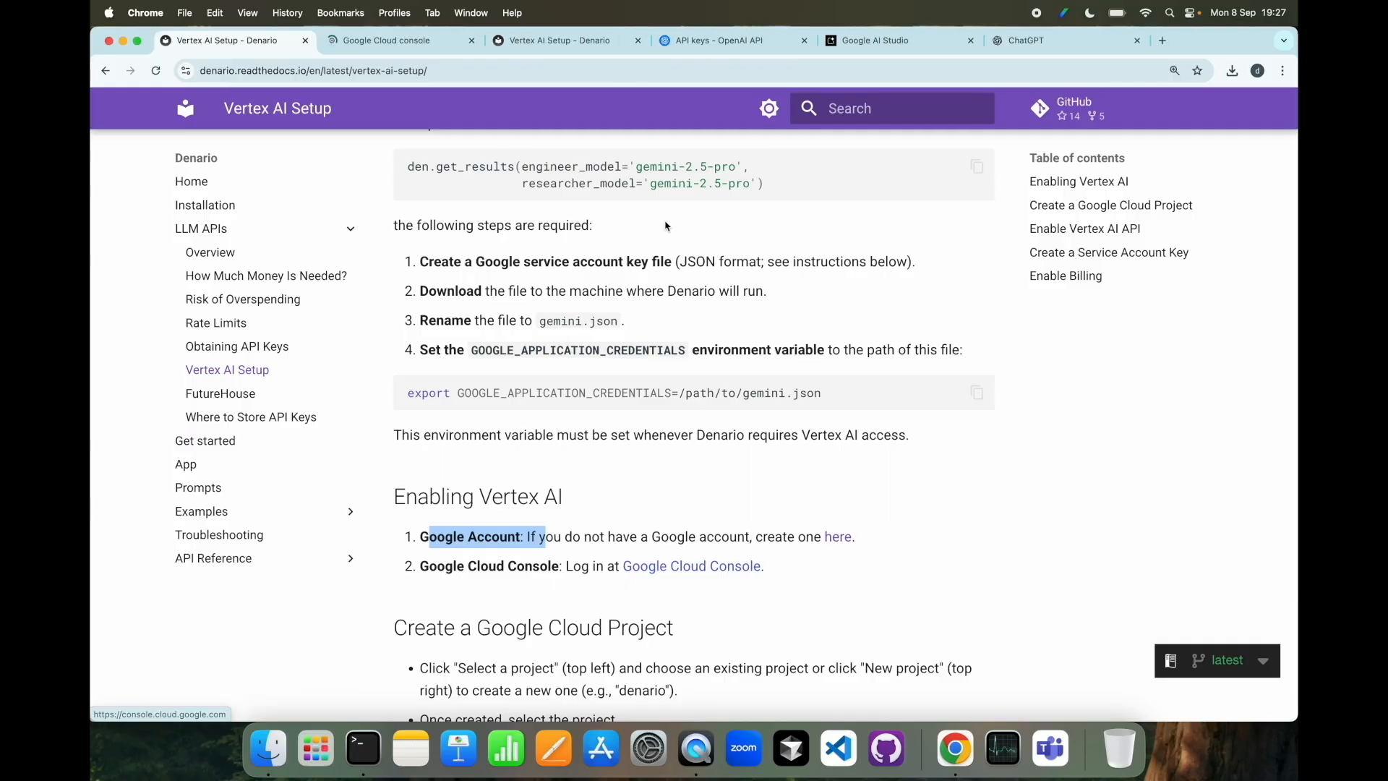
pyautogui.click(408, 42)
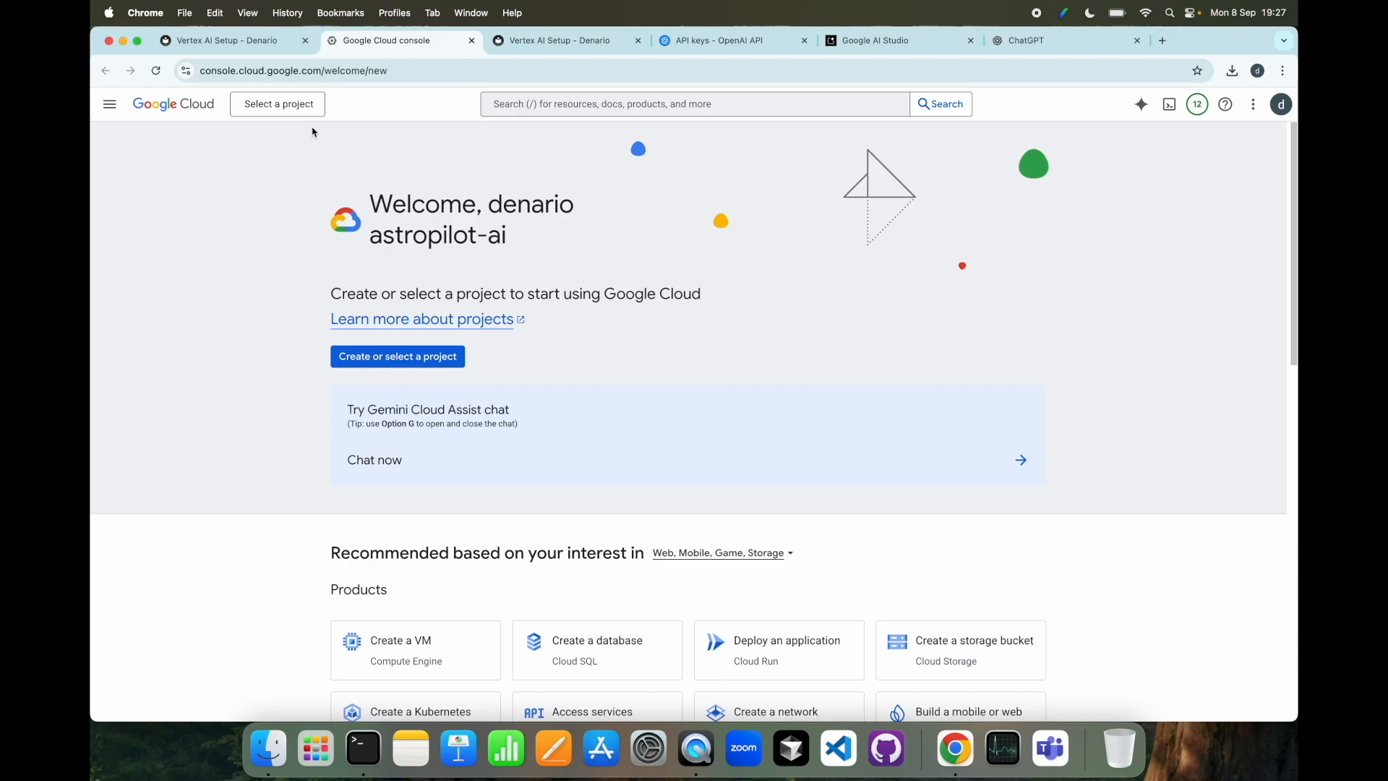
# Step: Create a new Google Cloud project named denario-project with no organization
pyautogui.click(288, 108)
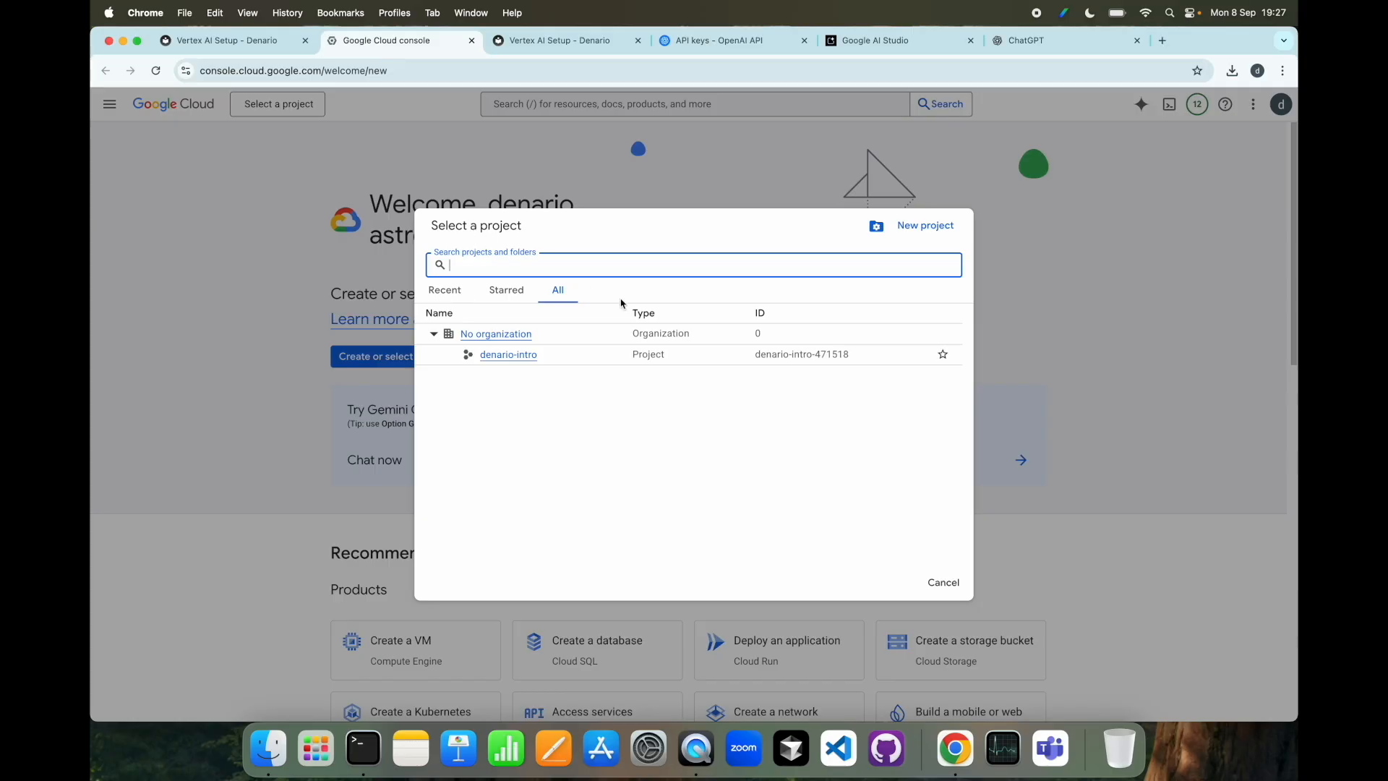
pyautogui.click(913, 240)
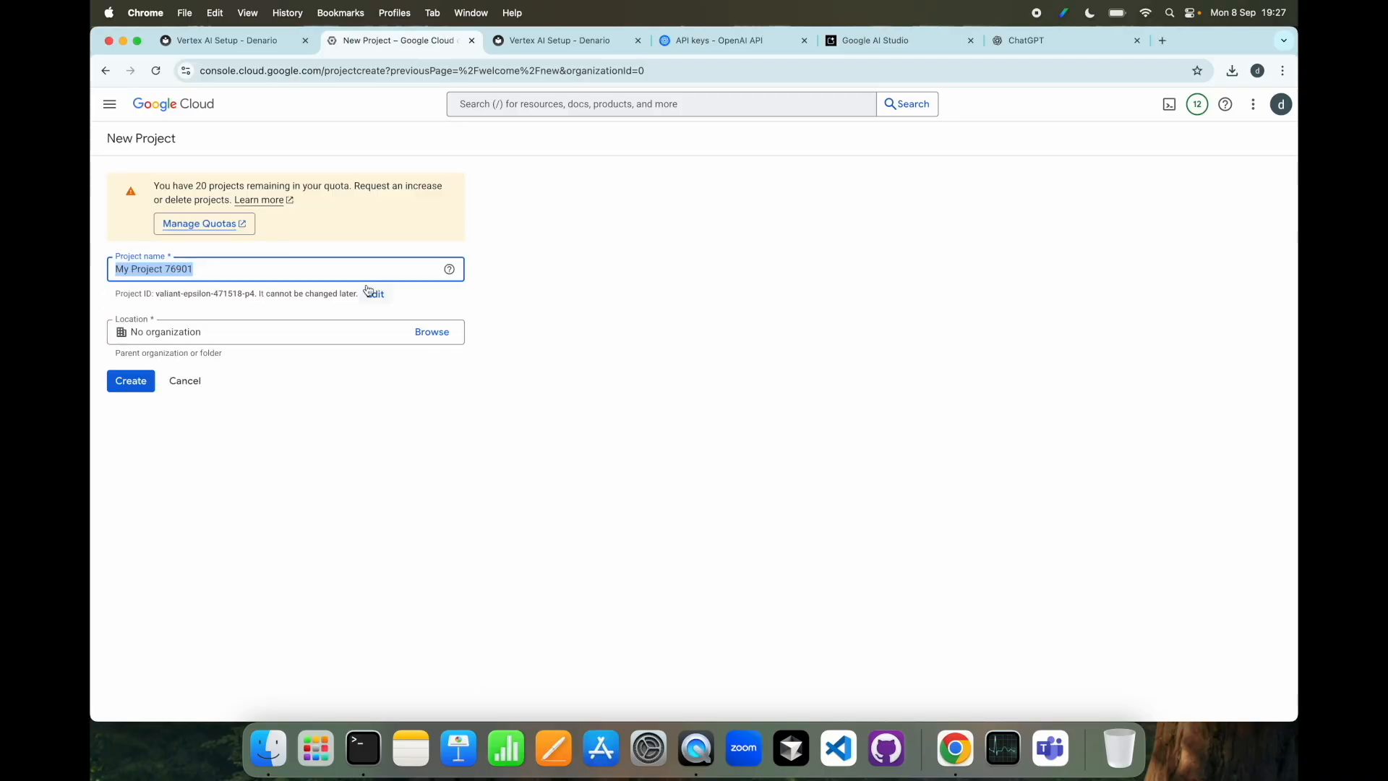
pyautogui.write('denario-project')
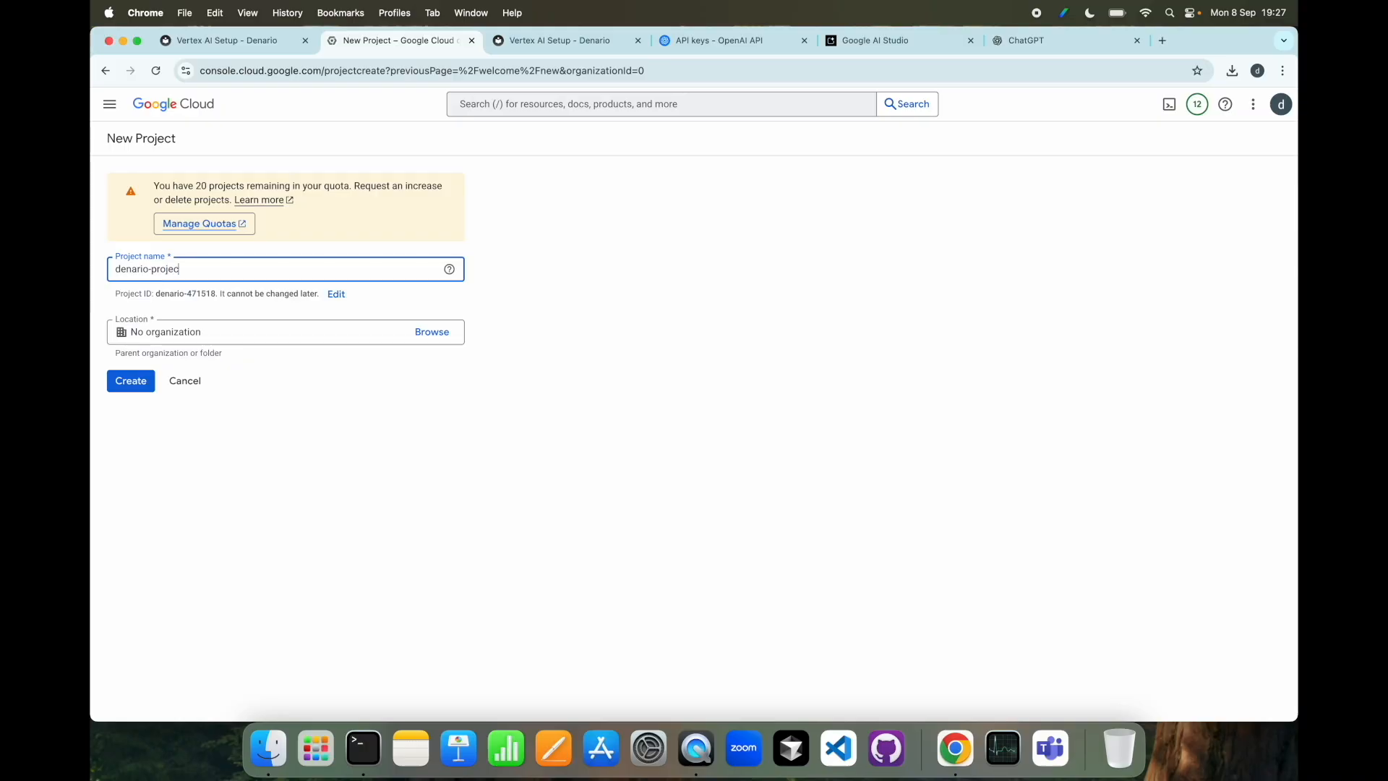
pyautogui.click(141, 385)
# Step: Select denario-project as the active project in the console
pyautogui.click(296, 103)
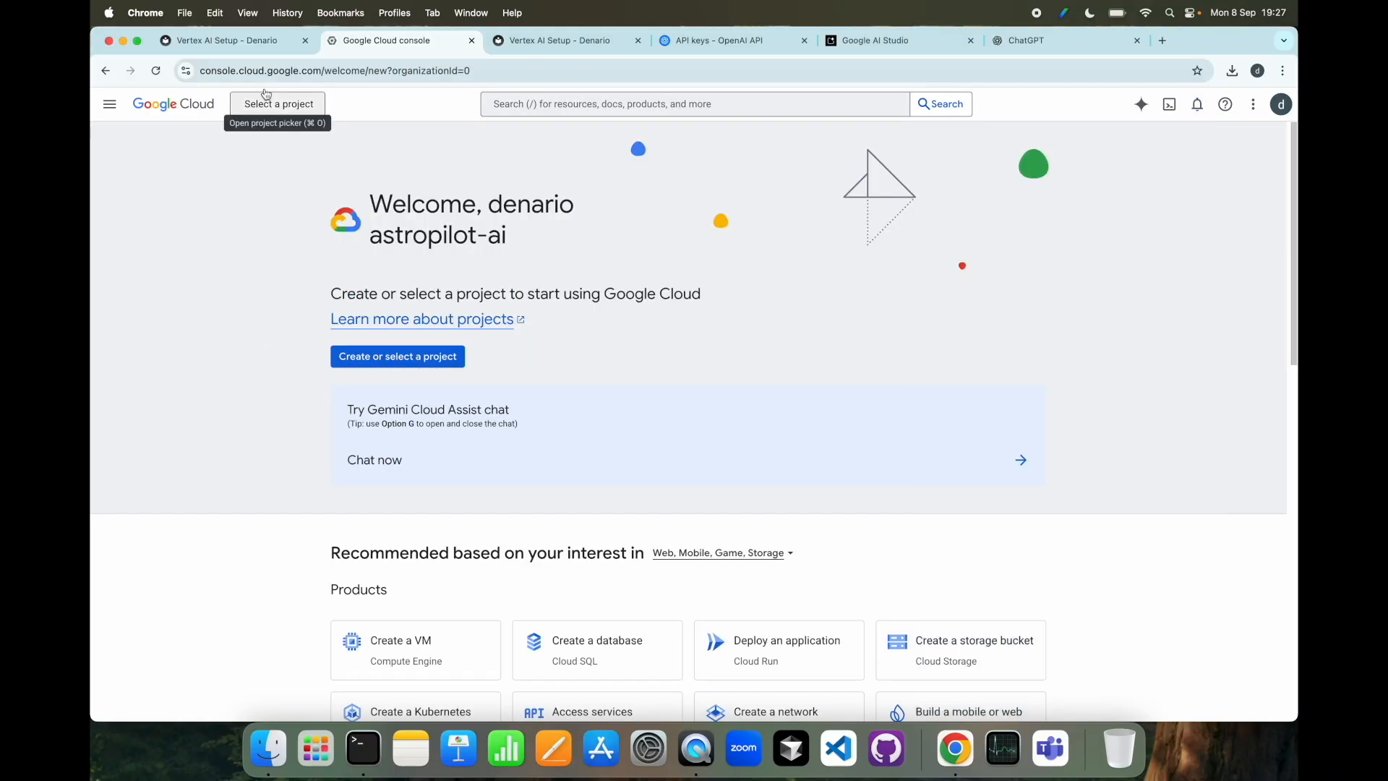
pyautogui.click(296, 103)
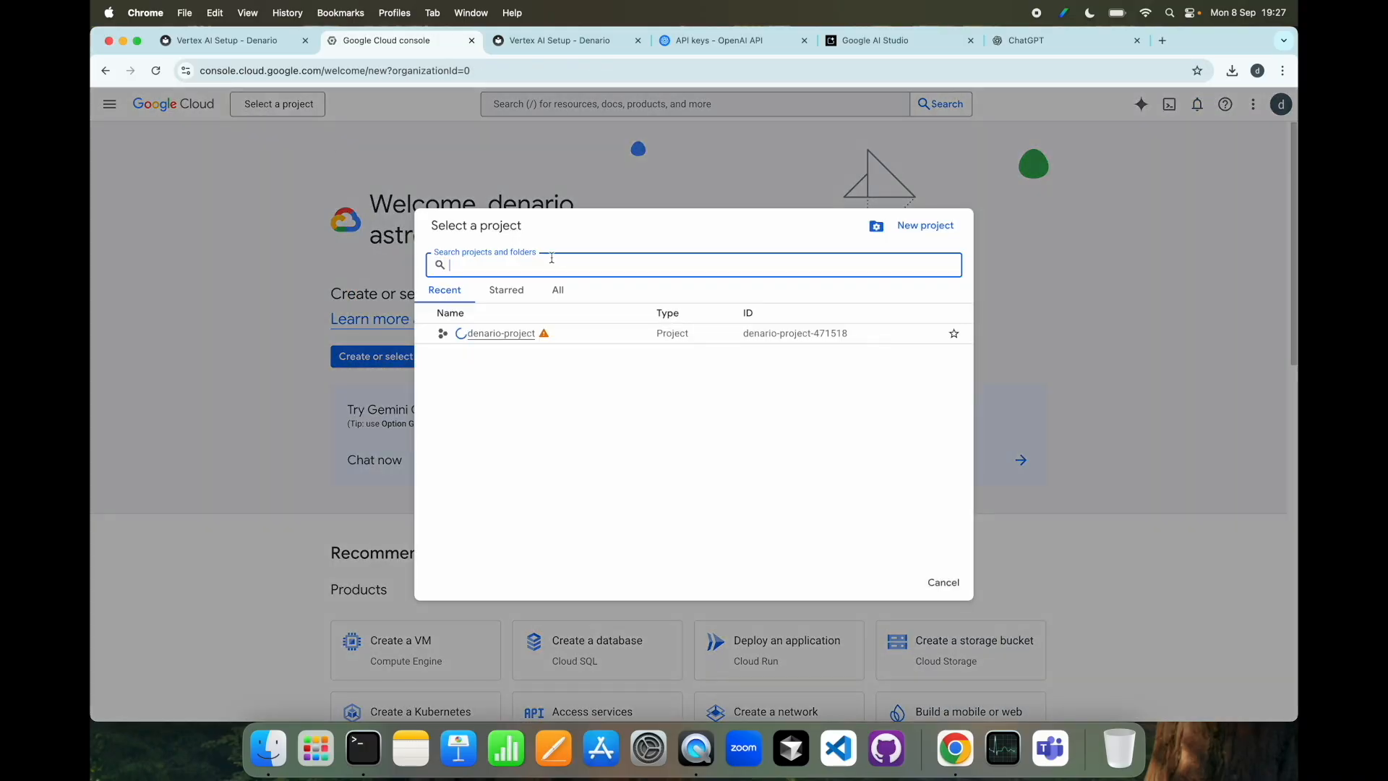
pyautogui.click(491, 334)
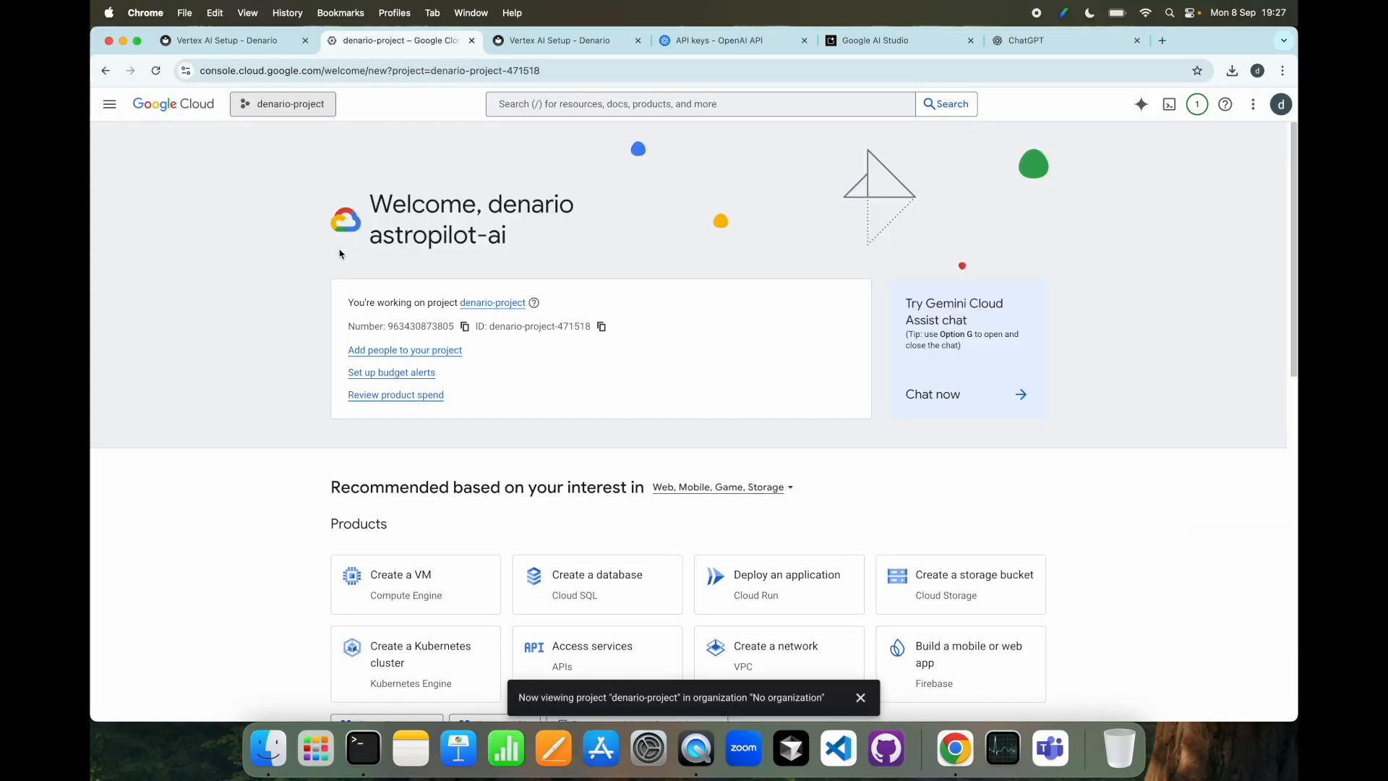
# Step: Enable all recommended APIs for denario-project on the Vertex AI dashboard
pyautogui.click(109, 104)
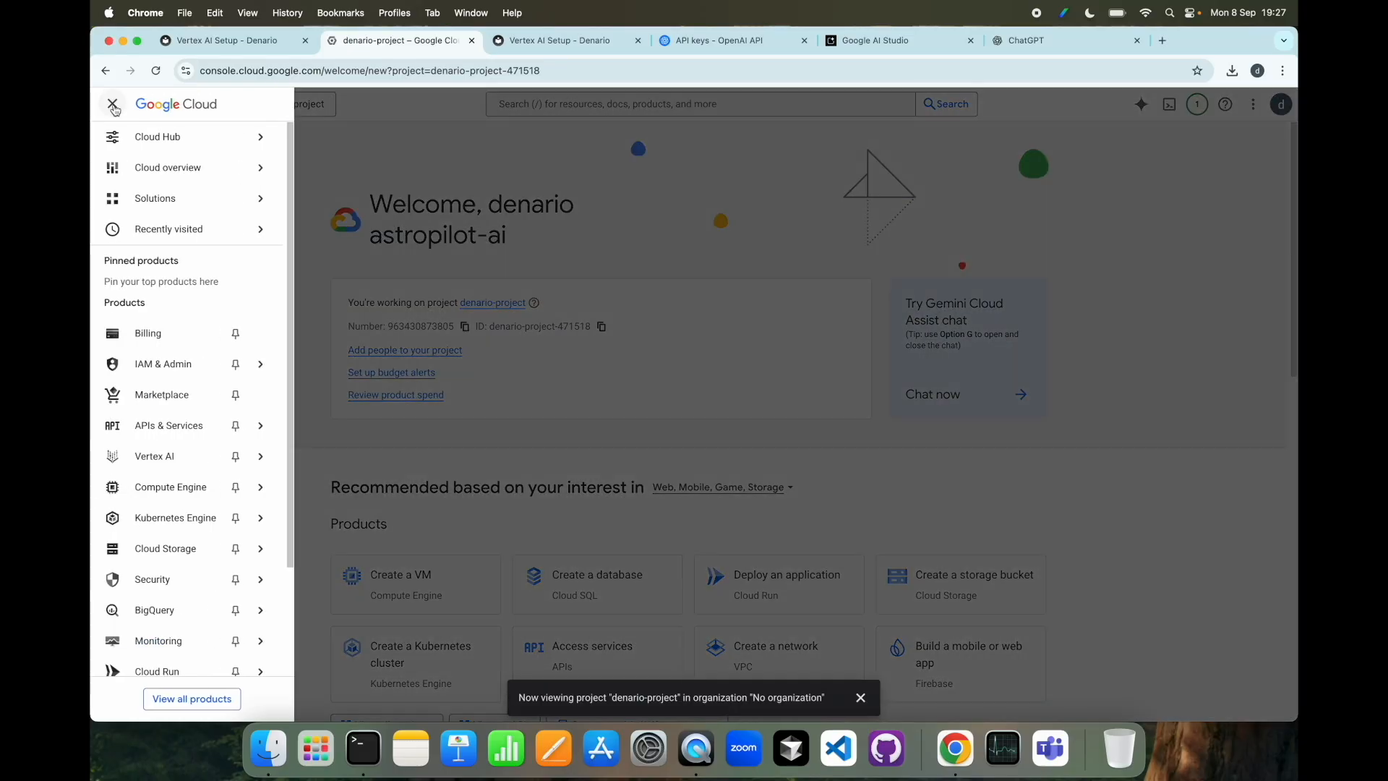
pyautogui.moveTo(164, 464)
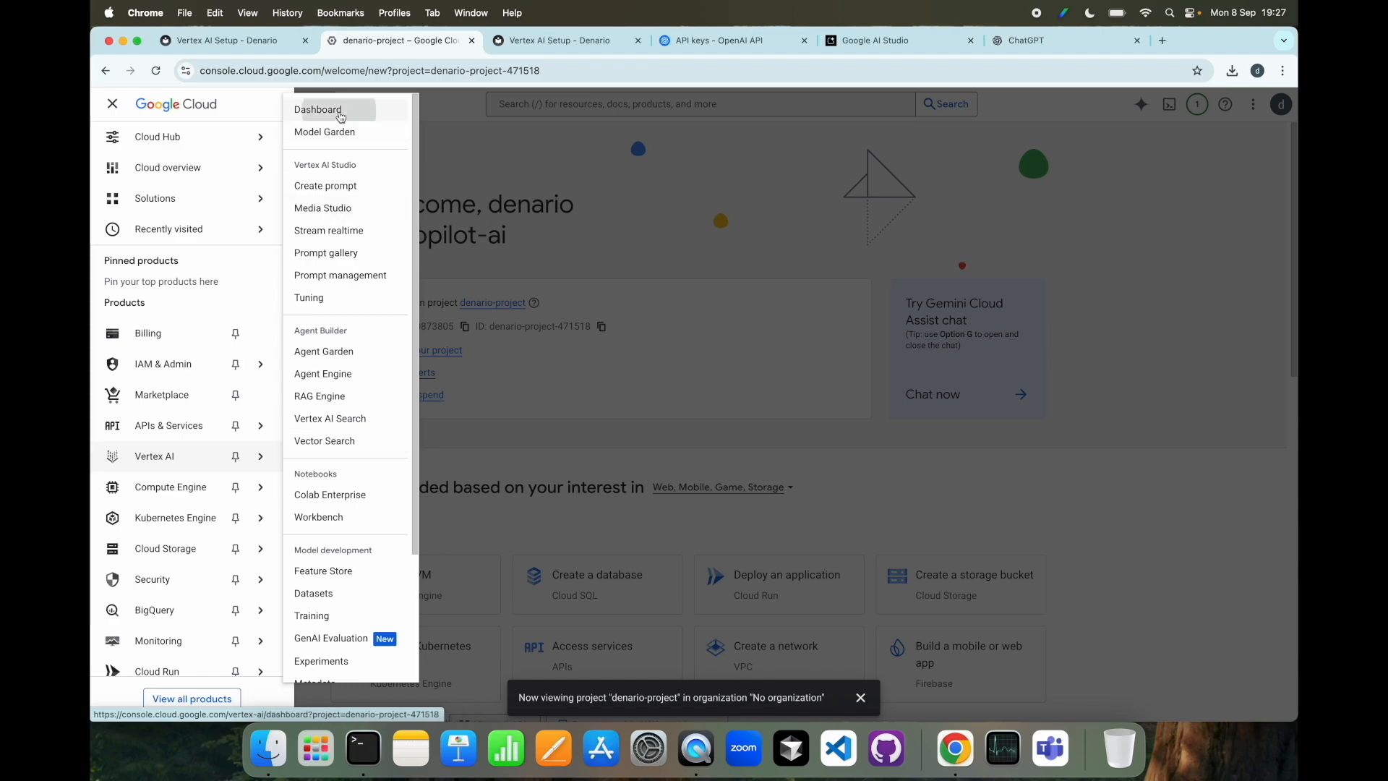
pyautogui.click(336, 109)
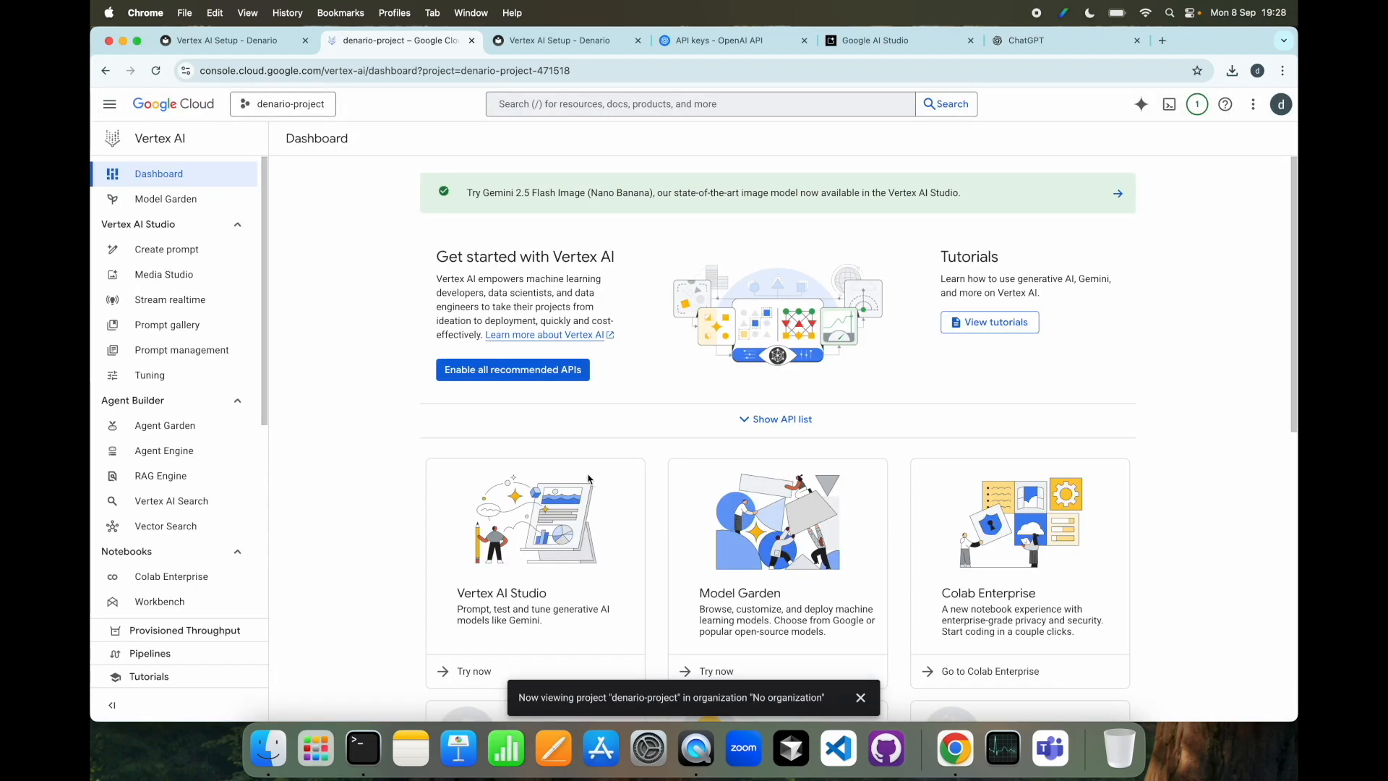
pyautogui.click(514, 377)
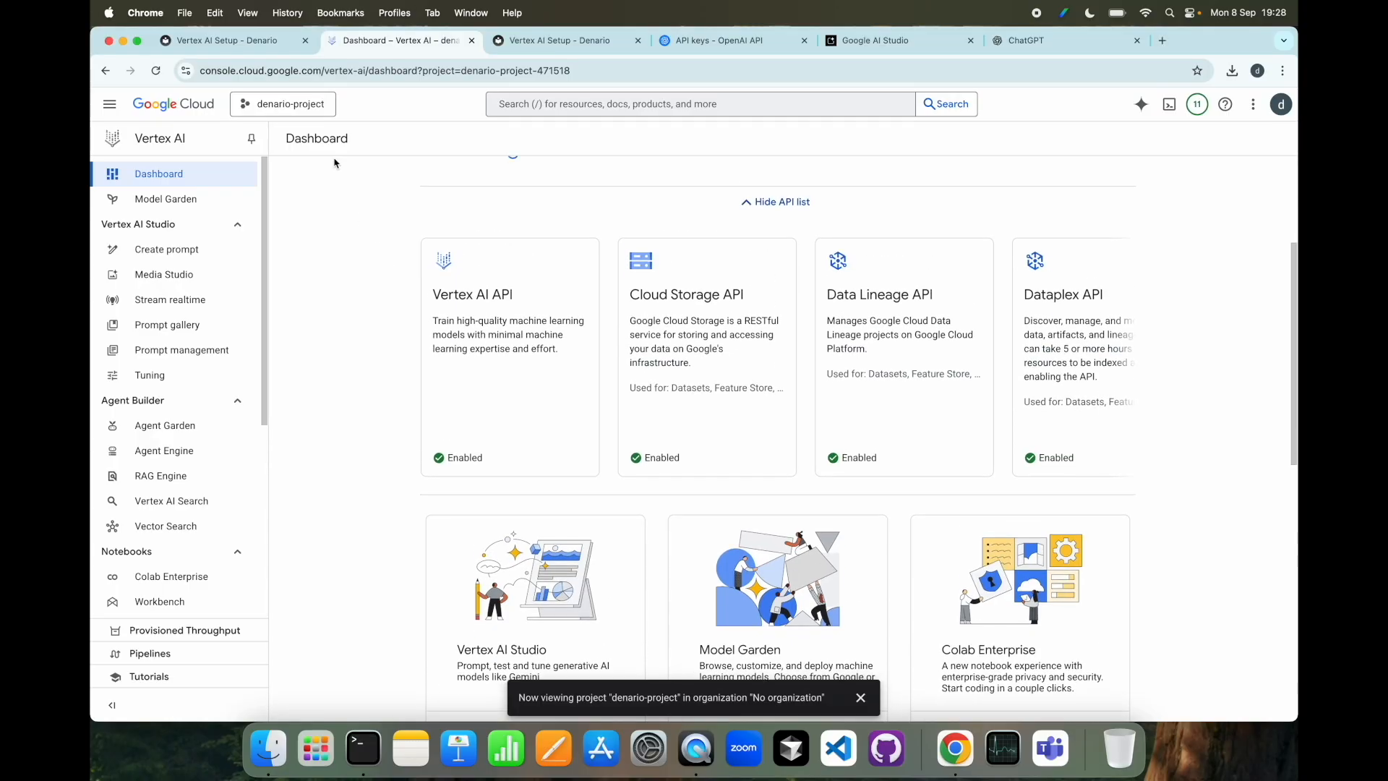
# Step: Create a service account named denario under IAM & Admin, leaving its optional permissions and principals empty
pyautogui.click(110, 103)
pyautogui.moveTo(149, 220)
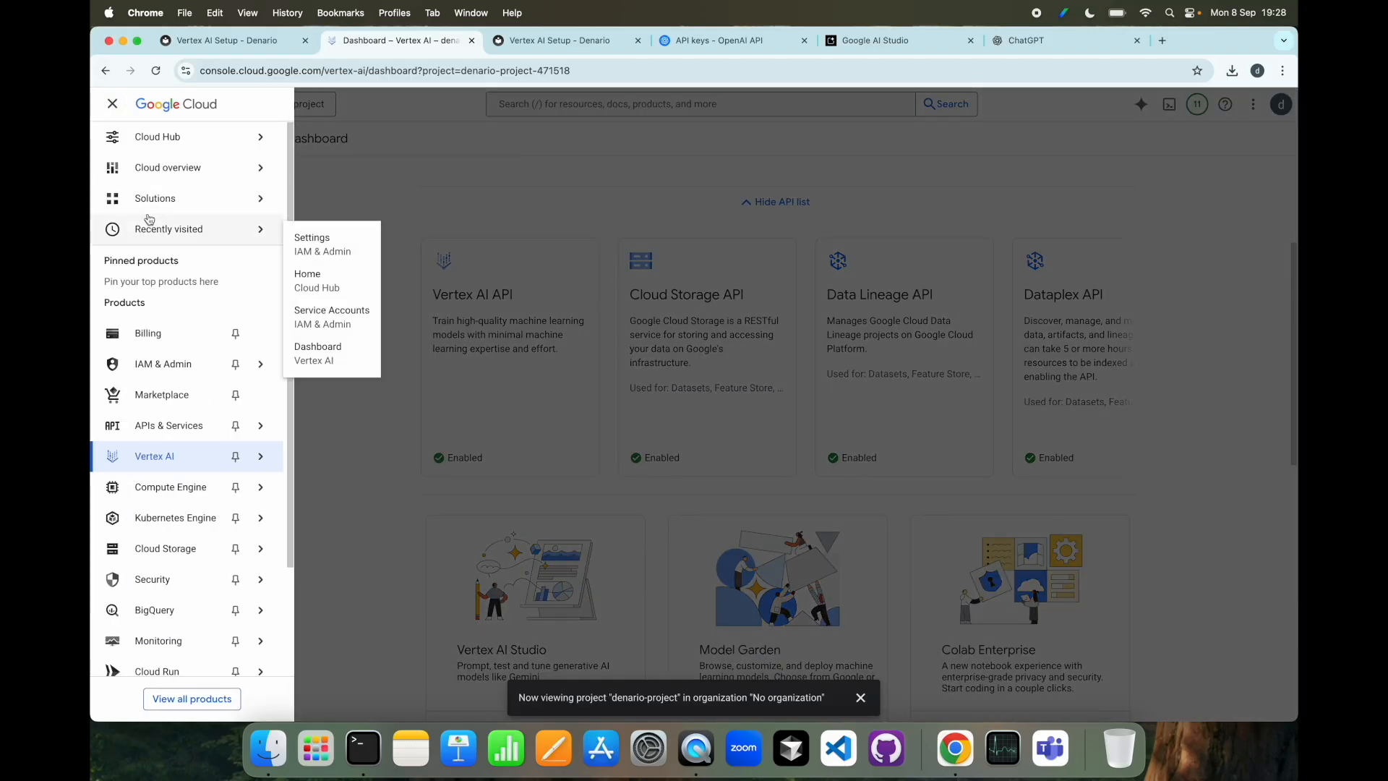
pyautogui.moveTo(174, 361)
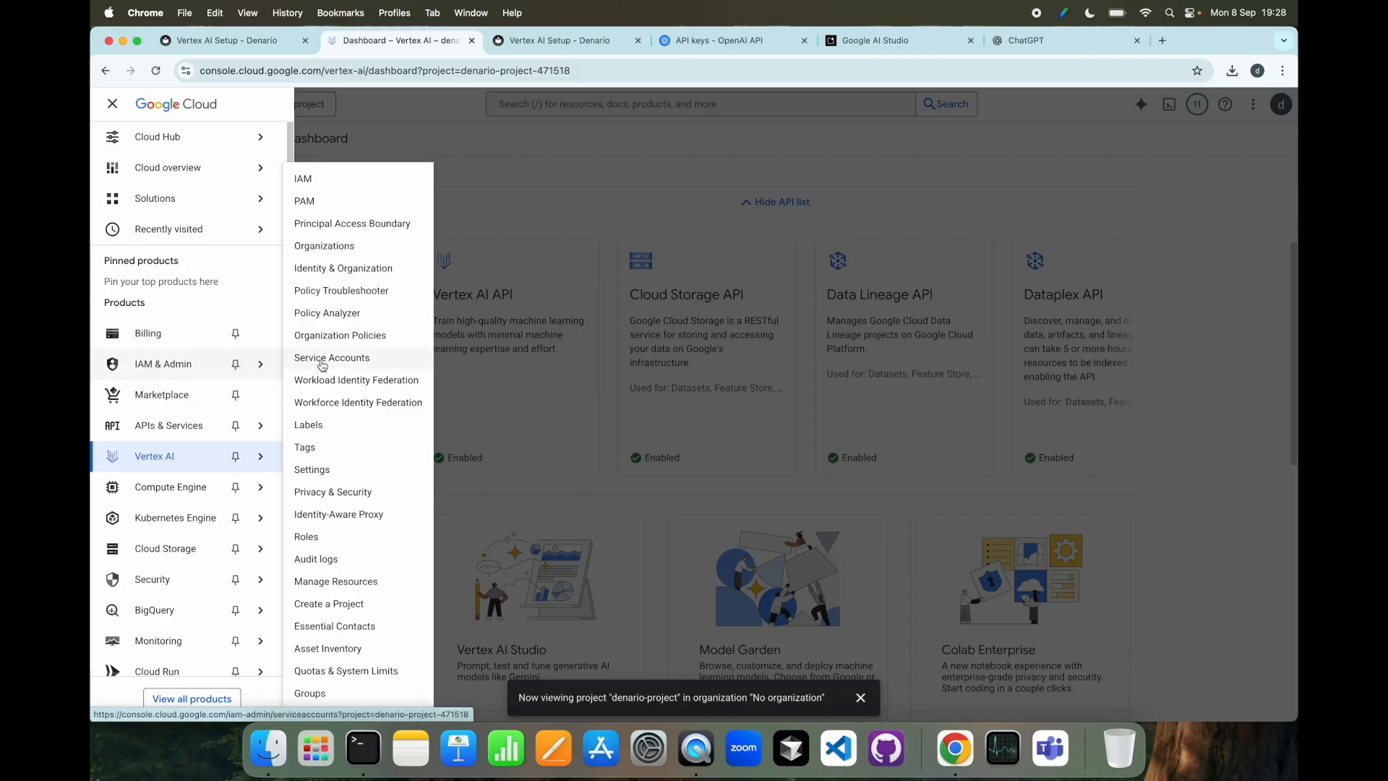
pyautogui.click(321, 365)
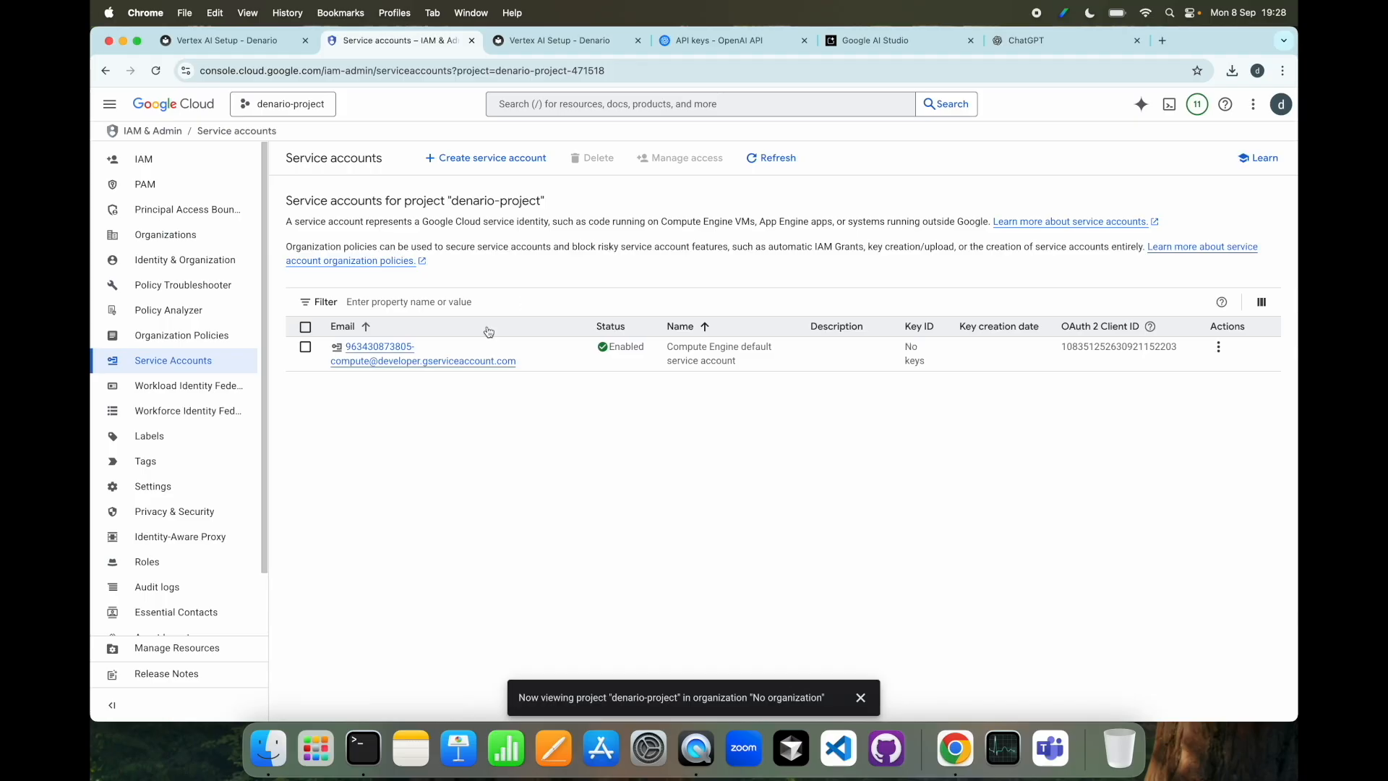
pyautogui.click(488, 159)
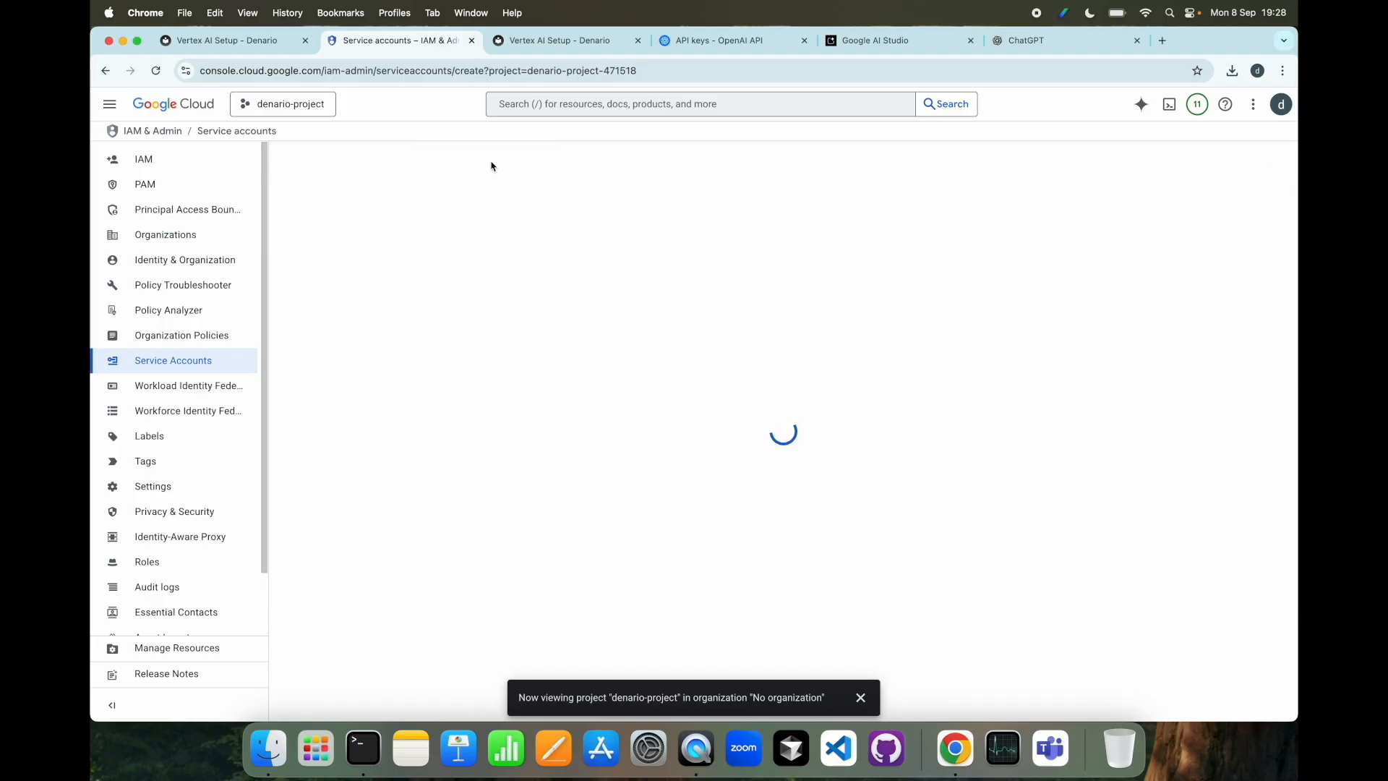
pyautogui.click(422, 244)
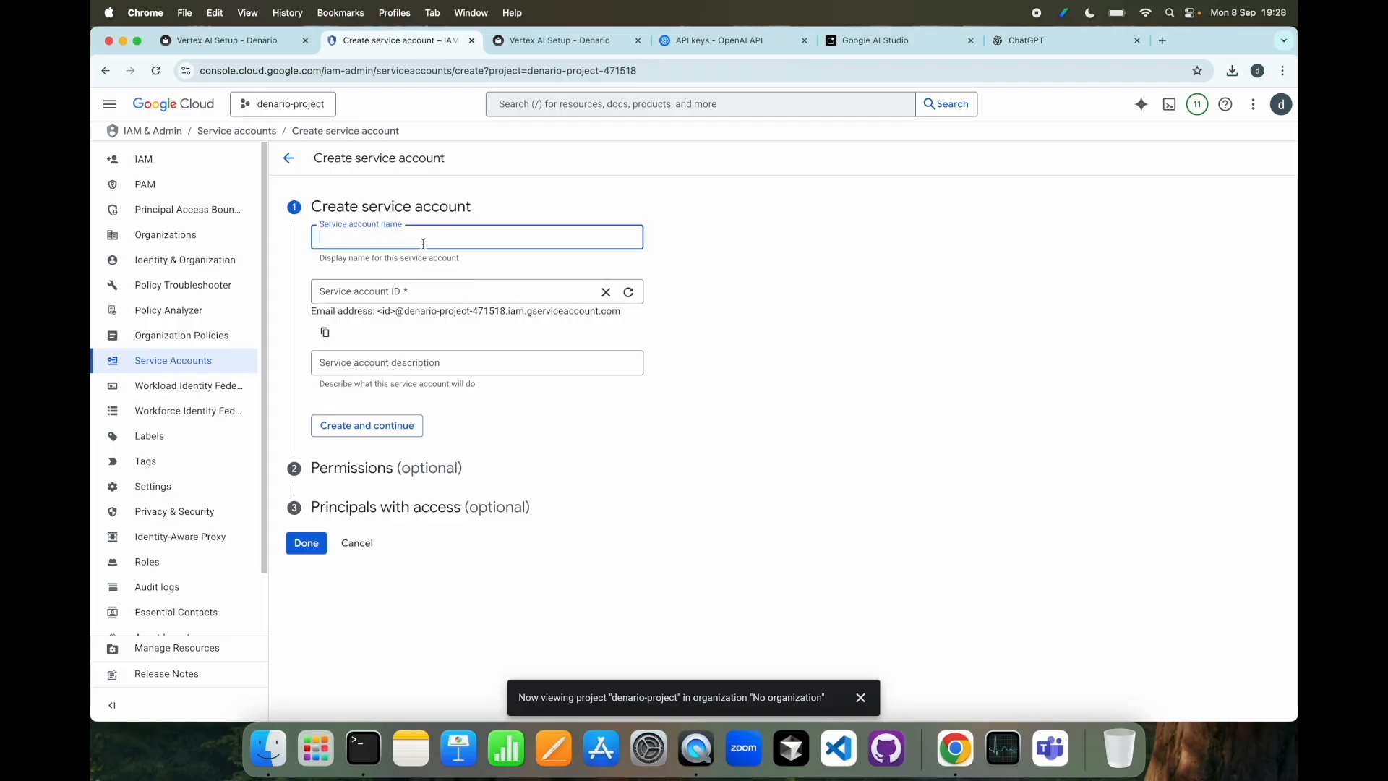
pyautogui.write('denarioo')
pyautogui.press('BackSpace')
pyautogui.click(355, 432)
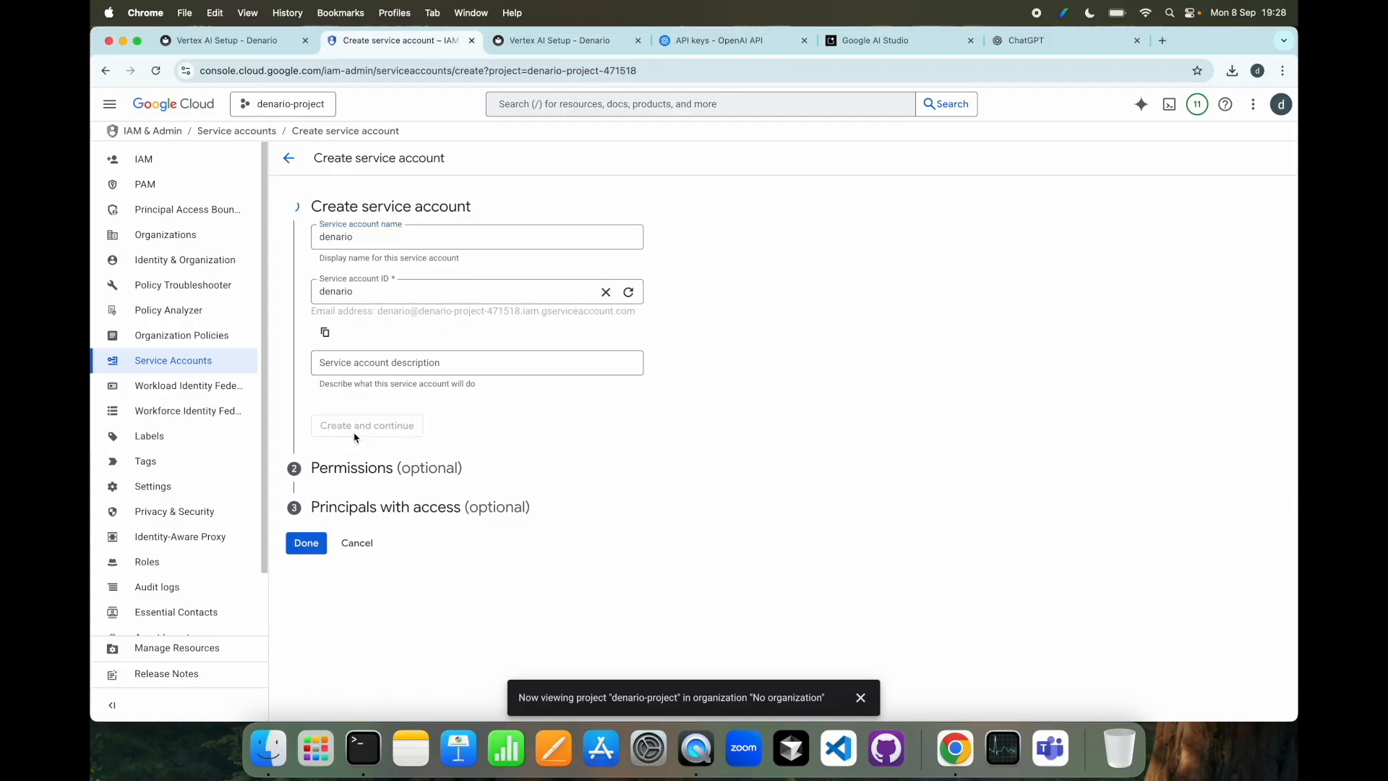
pyautogui.click(351, 460)
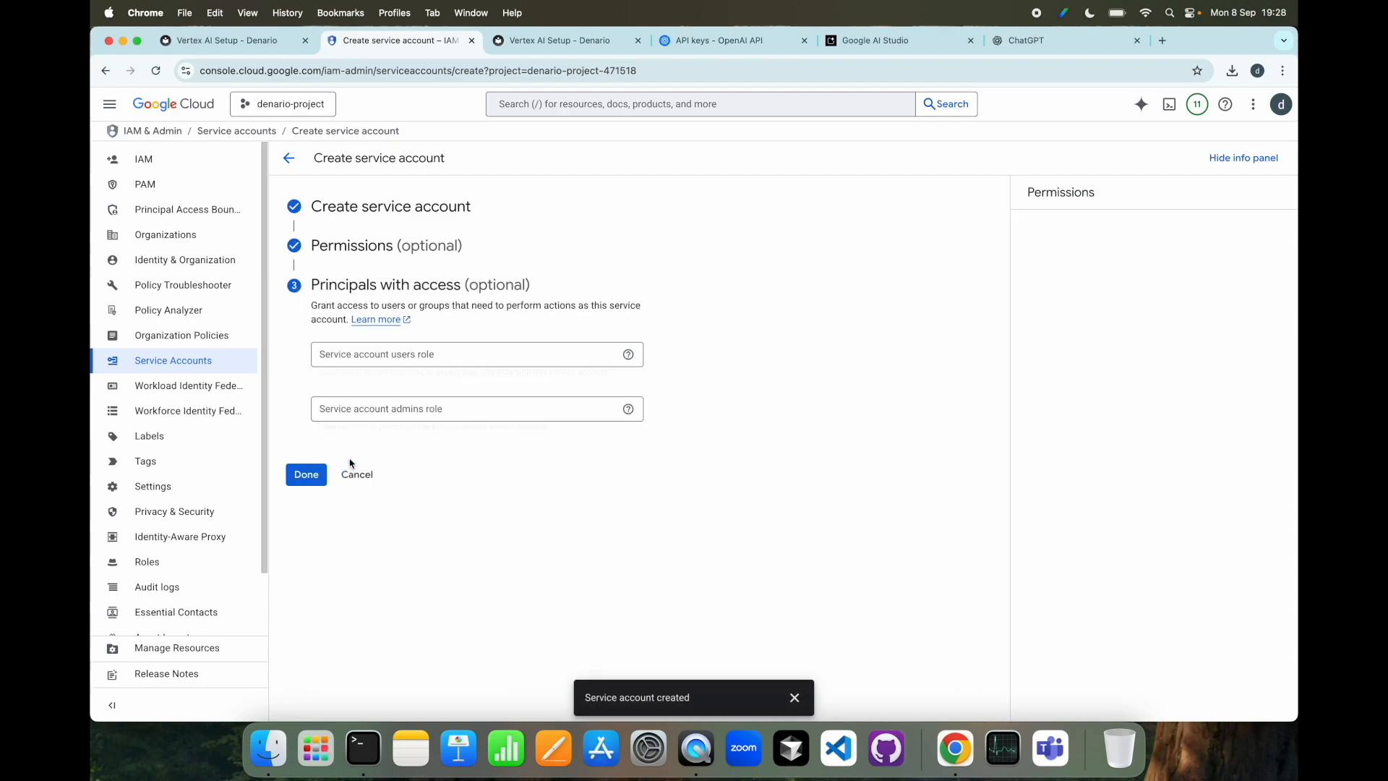
pyautogui.click(311, 474)
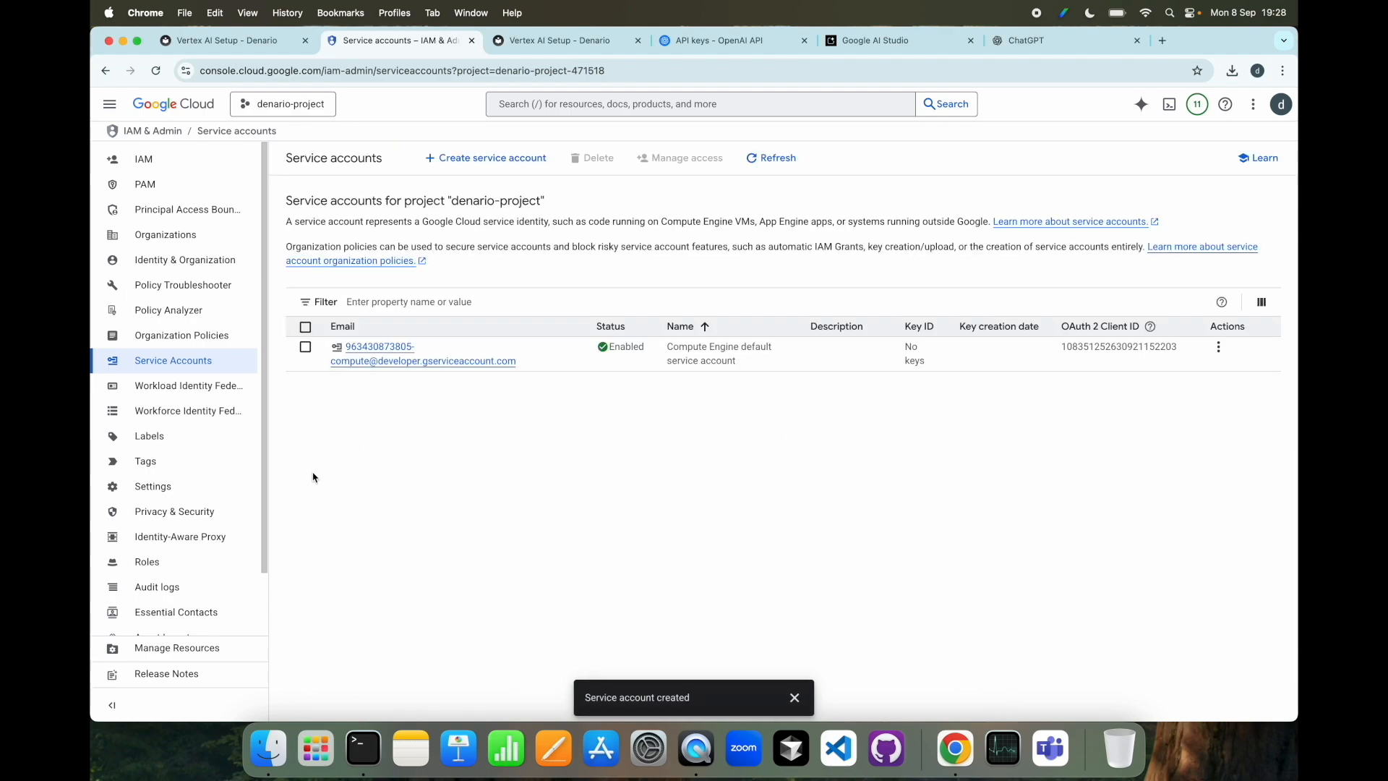
# Step: Refresh the service account list and grant the denario account the Vertex AI User role on denario-project
pyautogui.click(155, 70)
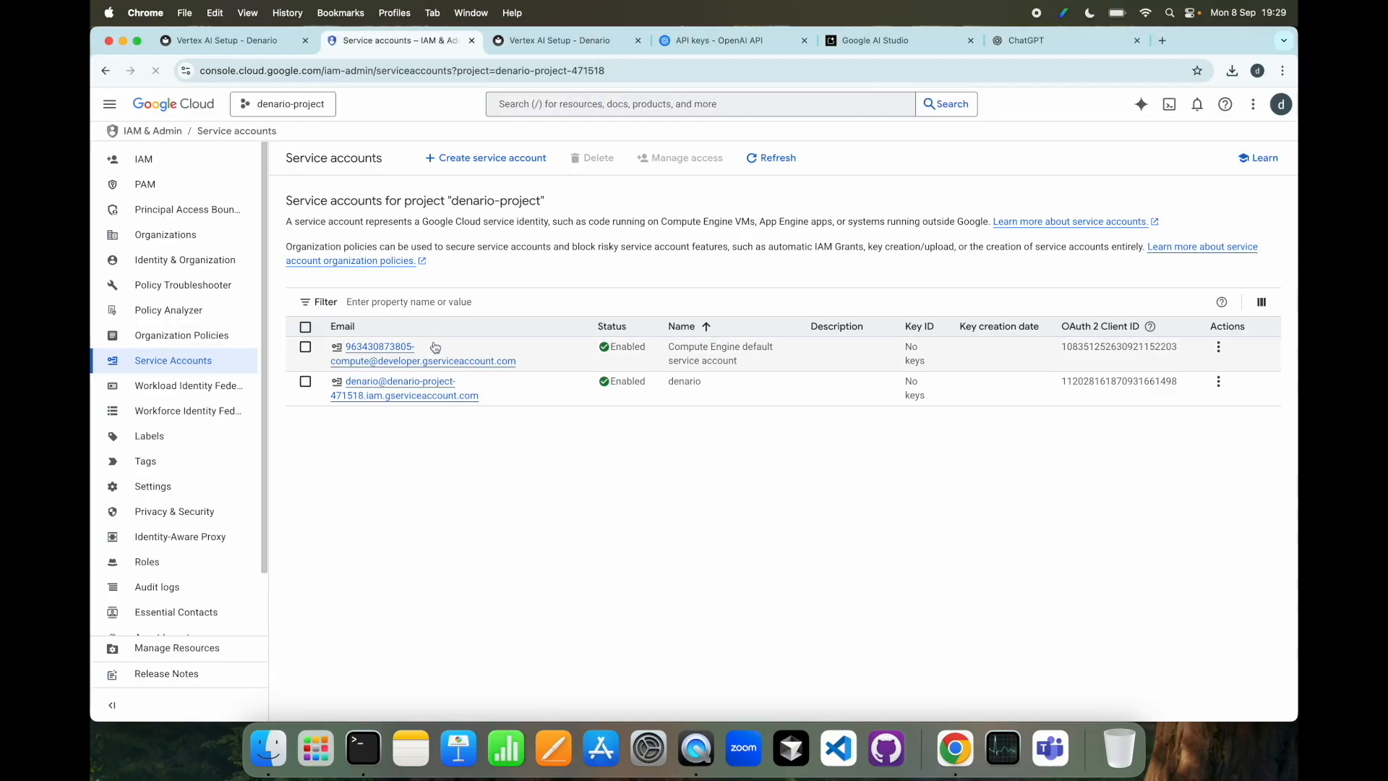
pyautogui.click(415, 381)
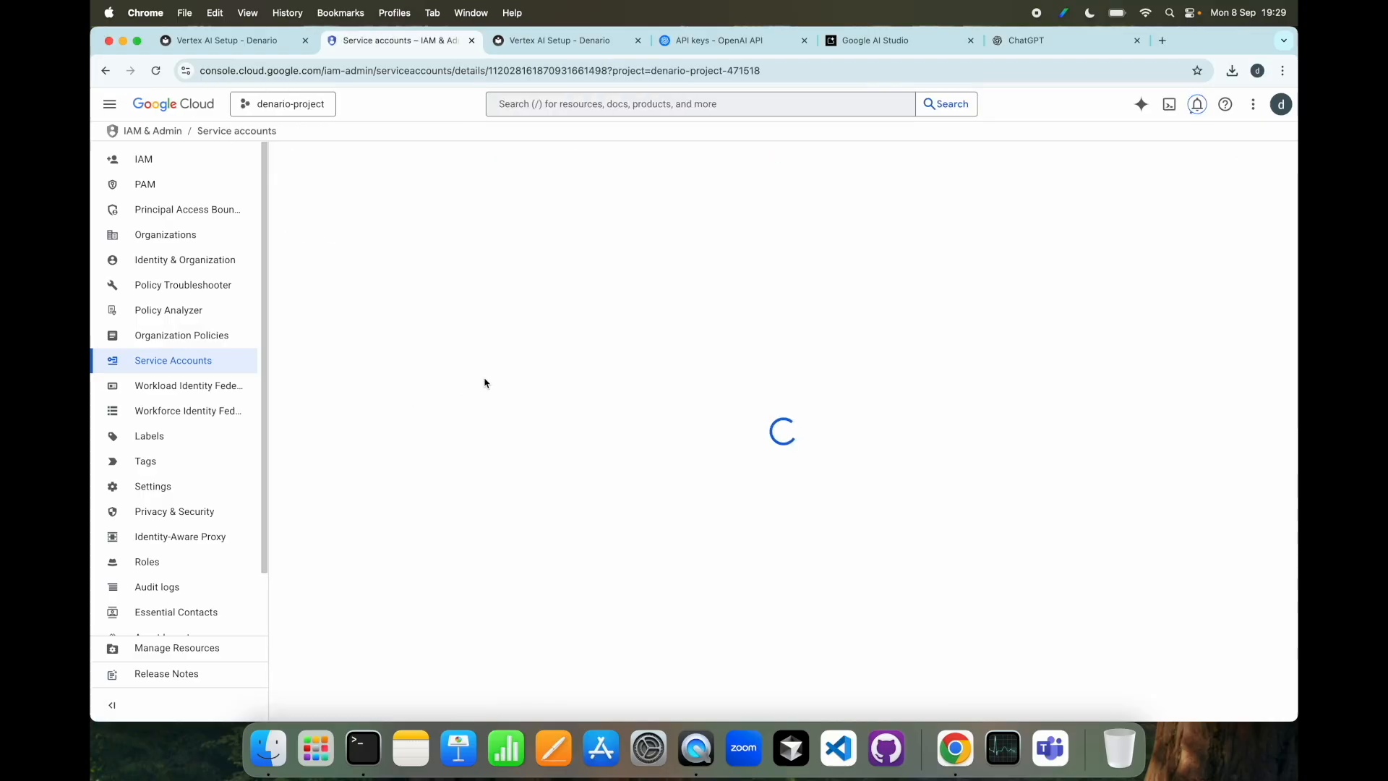
pyautogui.click(371, 188)
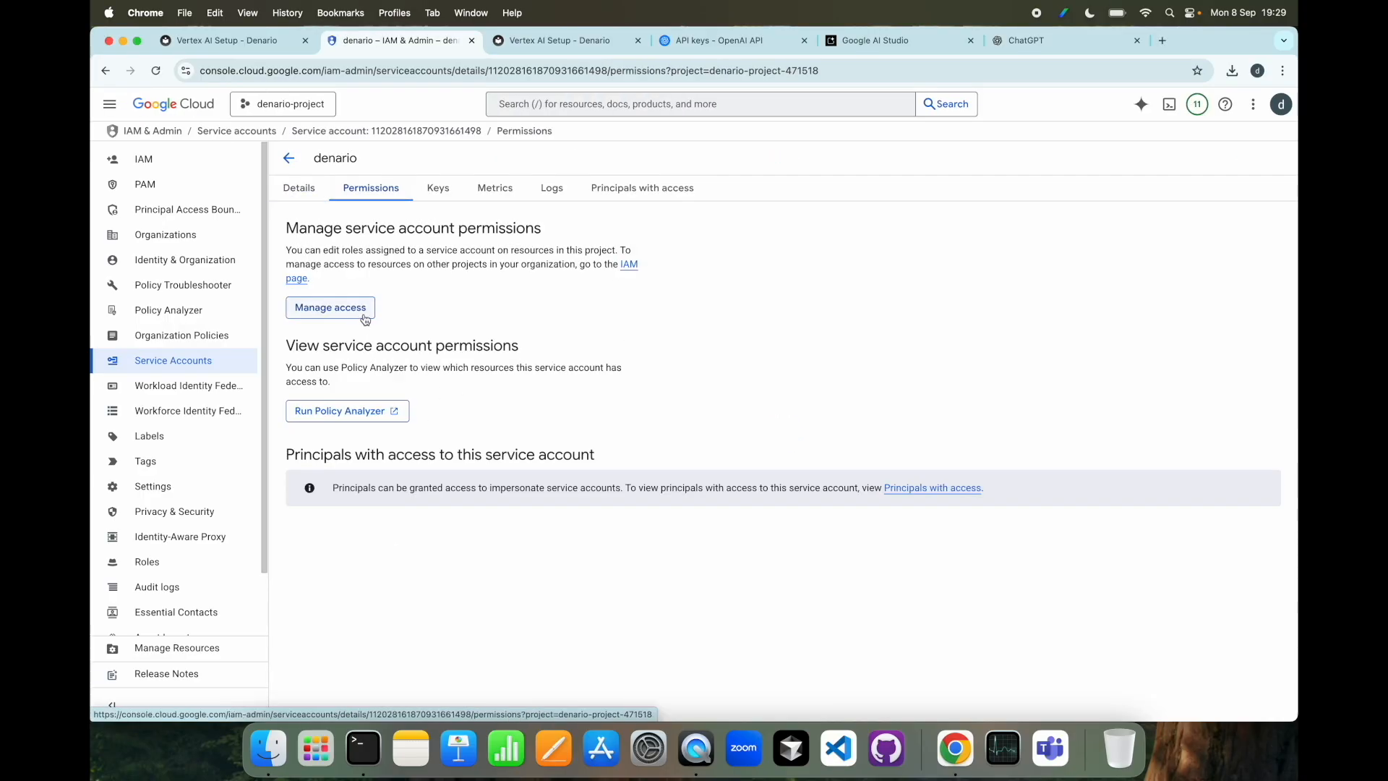
pyautogui.click(359, 312)
pyautogui.moveTo(793, 303)
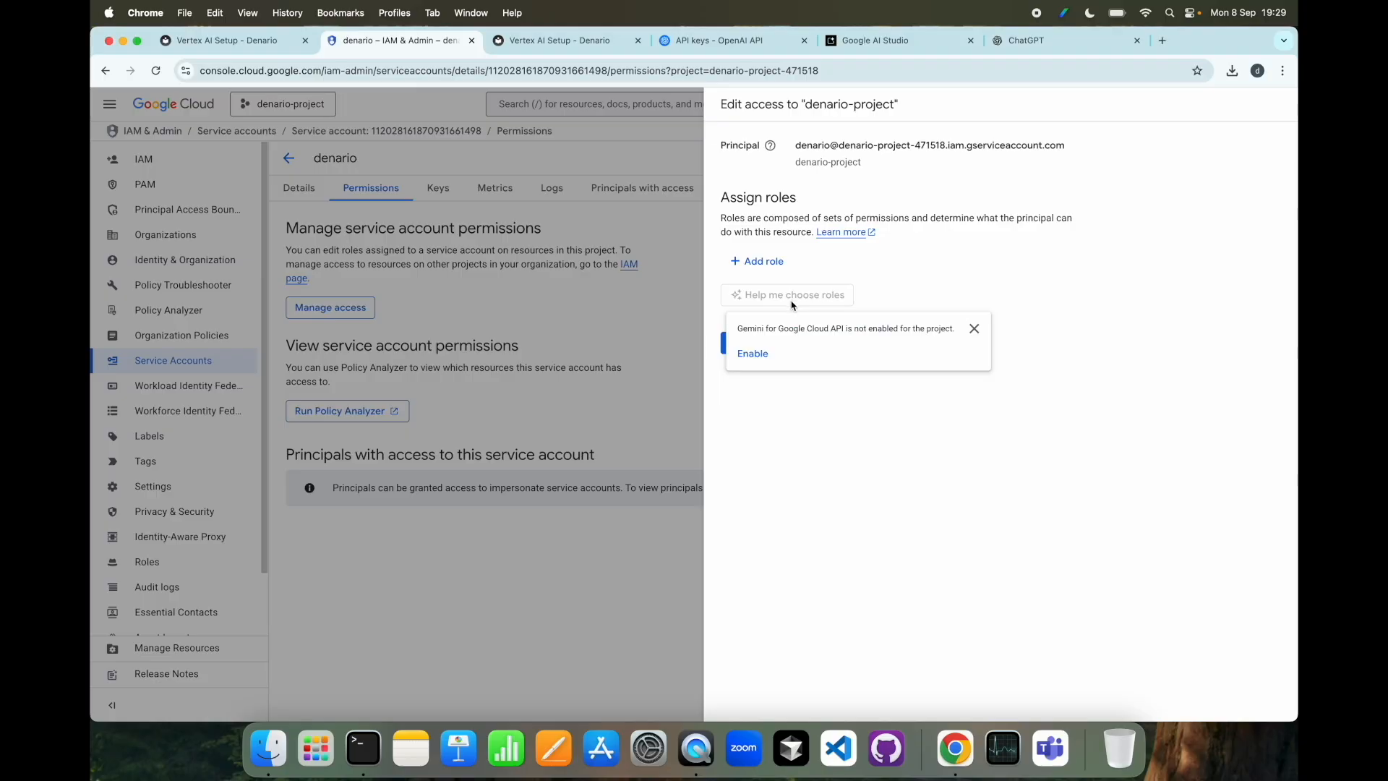
pyautogui.click(759, 261)
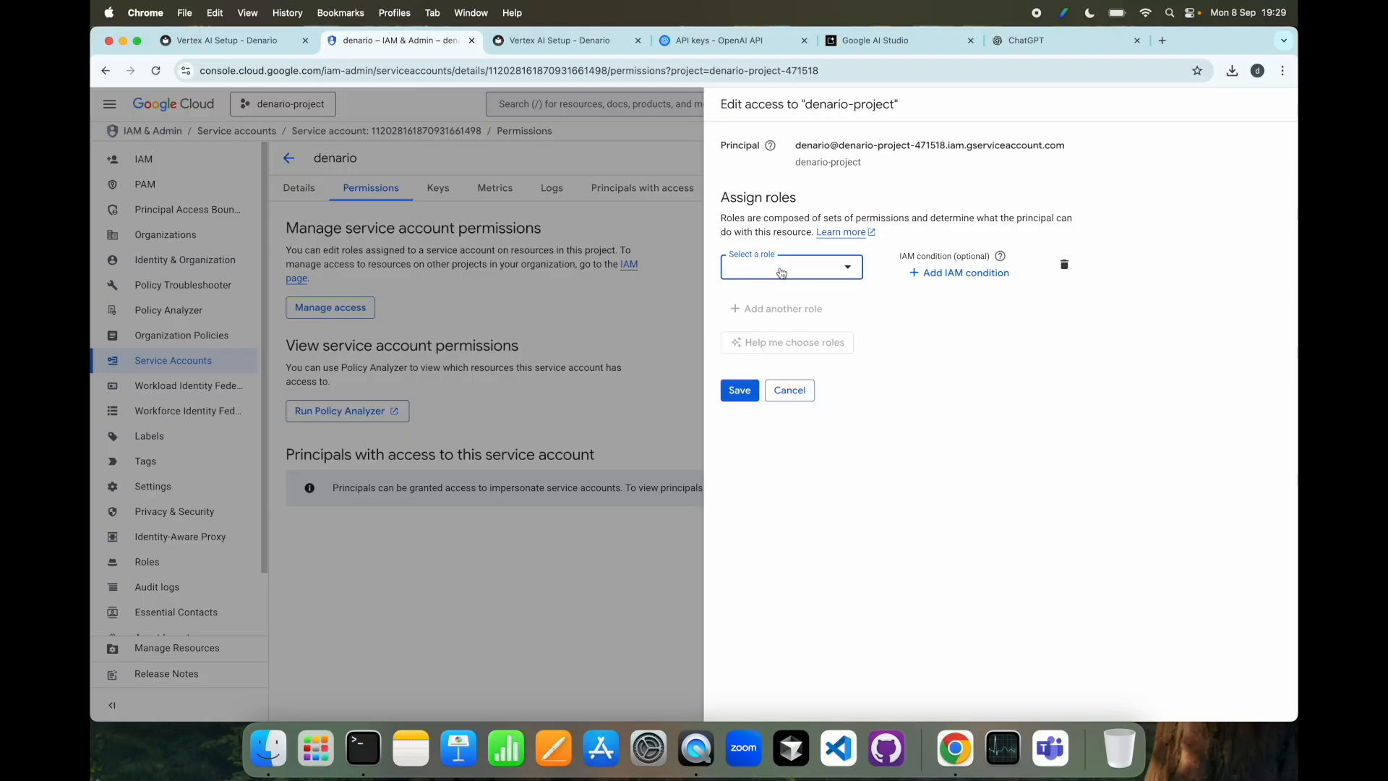
pyautogui.click(786, 273)
pyautogui.write('V')
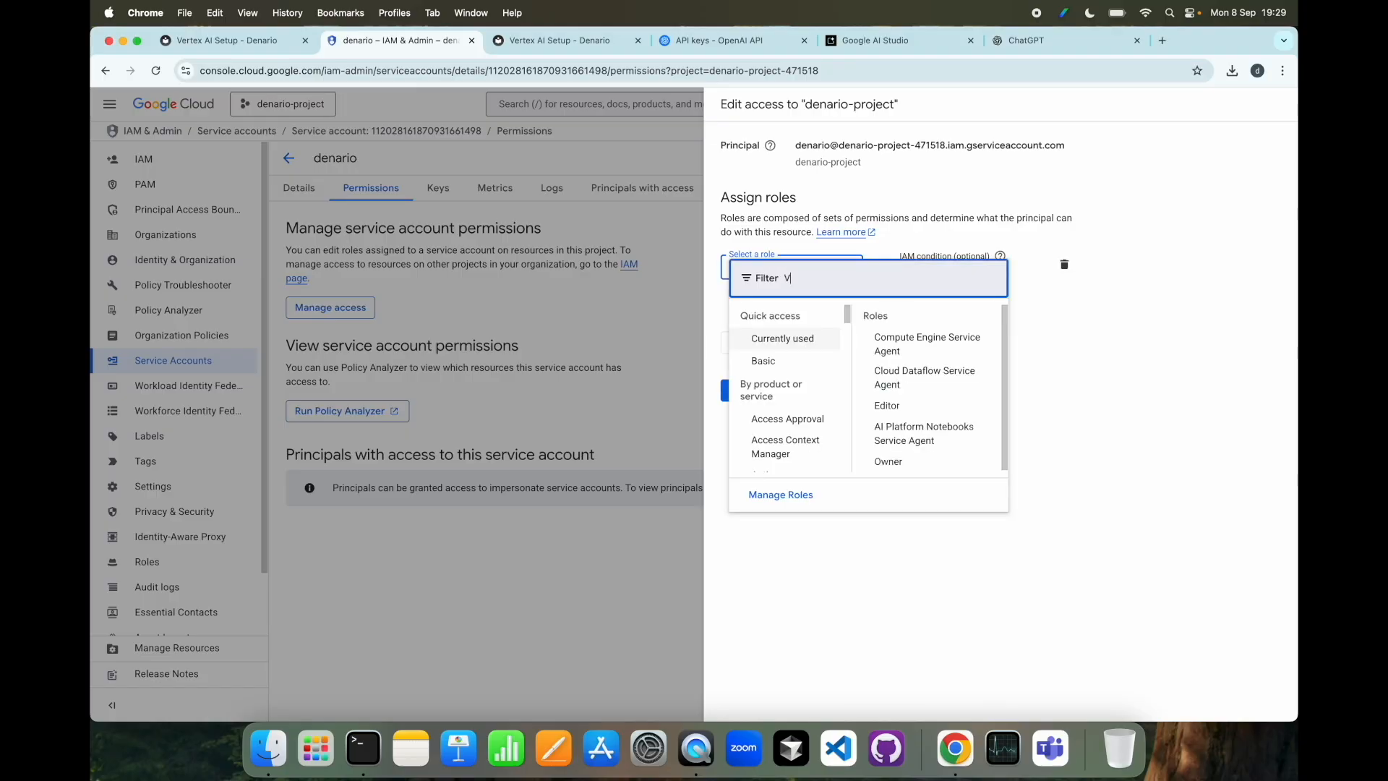
pyautogui.write('ertex AI user')
pyautogui.click(810, 310)
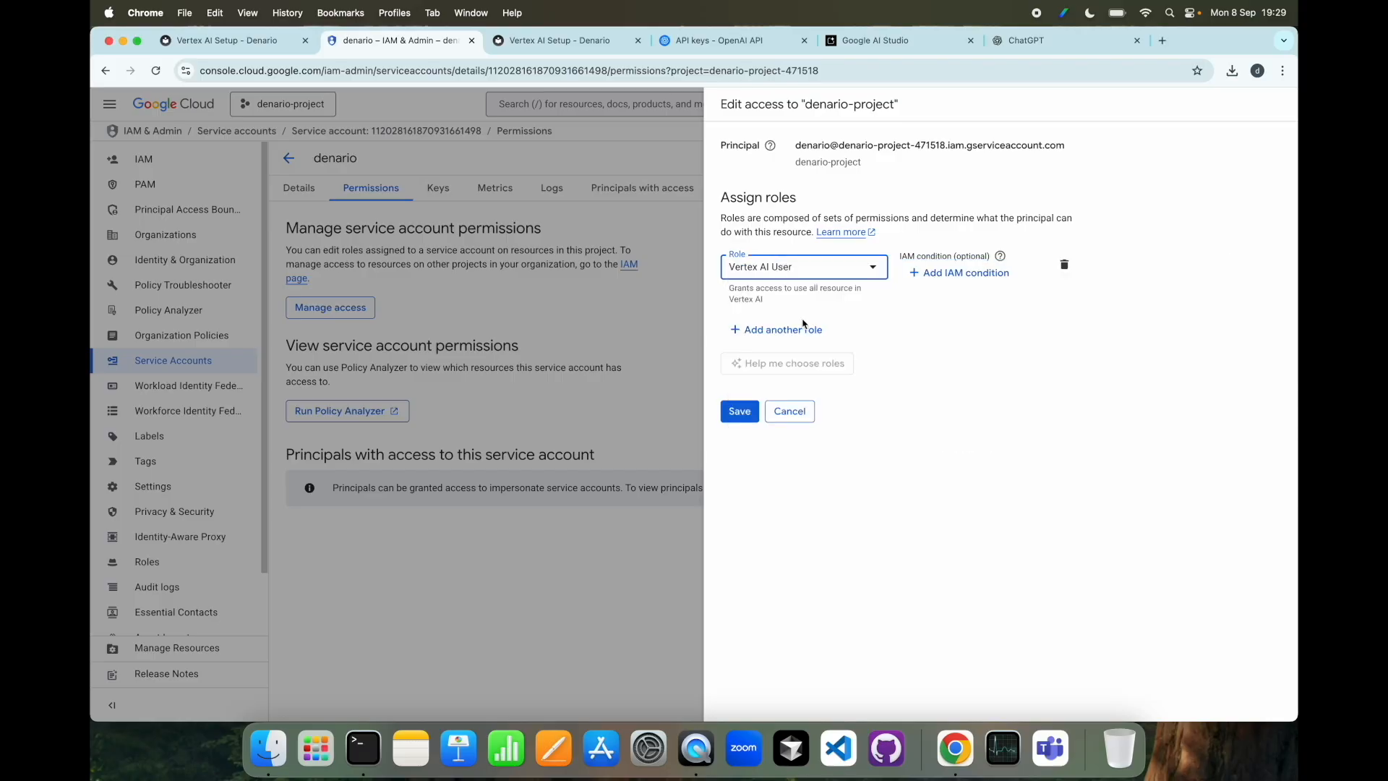
pyautogui.click(736, 414)
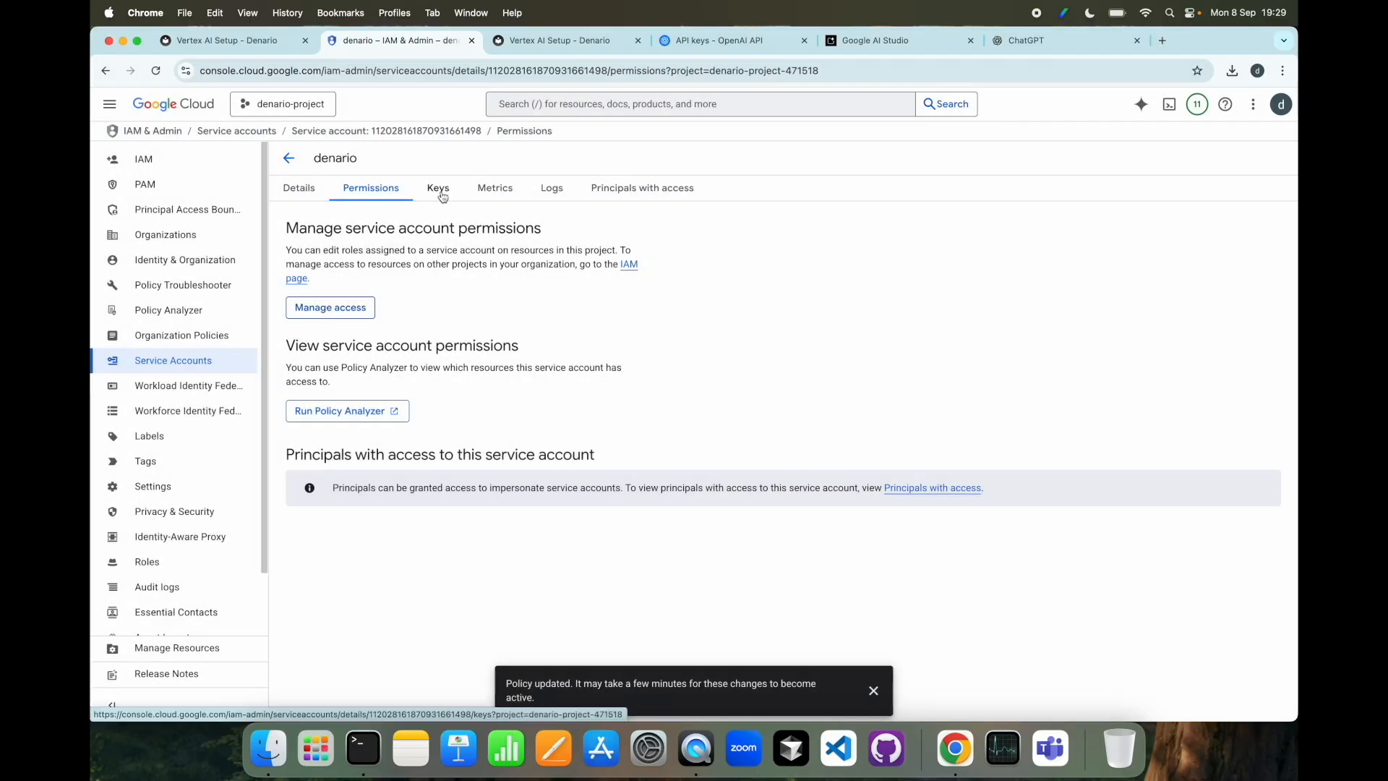
# Step: Create and download a new private key of type JSON for the denario service account
pyautogui.click(439, 189)
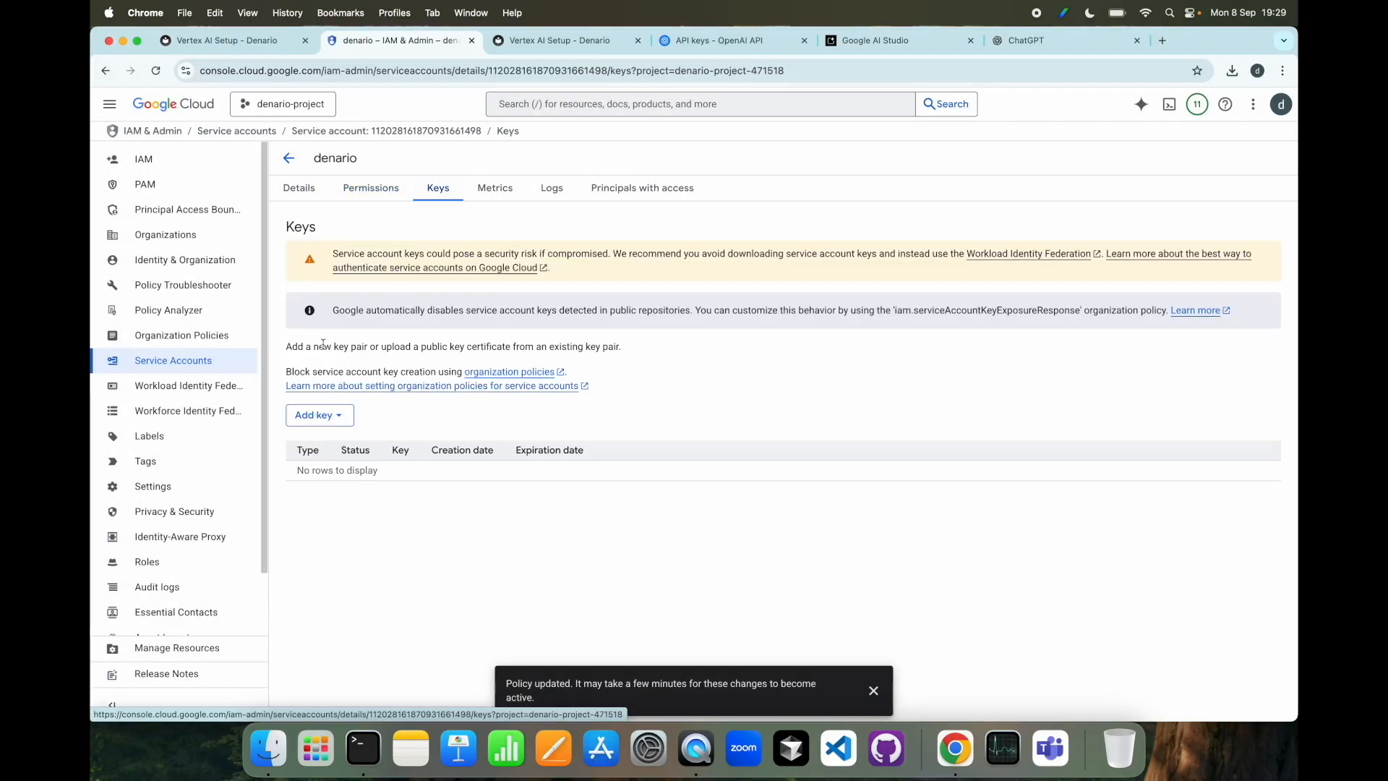
pyautogui.click(321, 417)
pyautogui.click(338, 443)
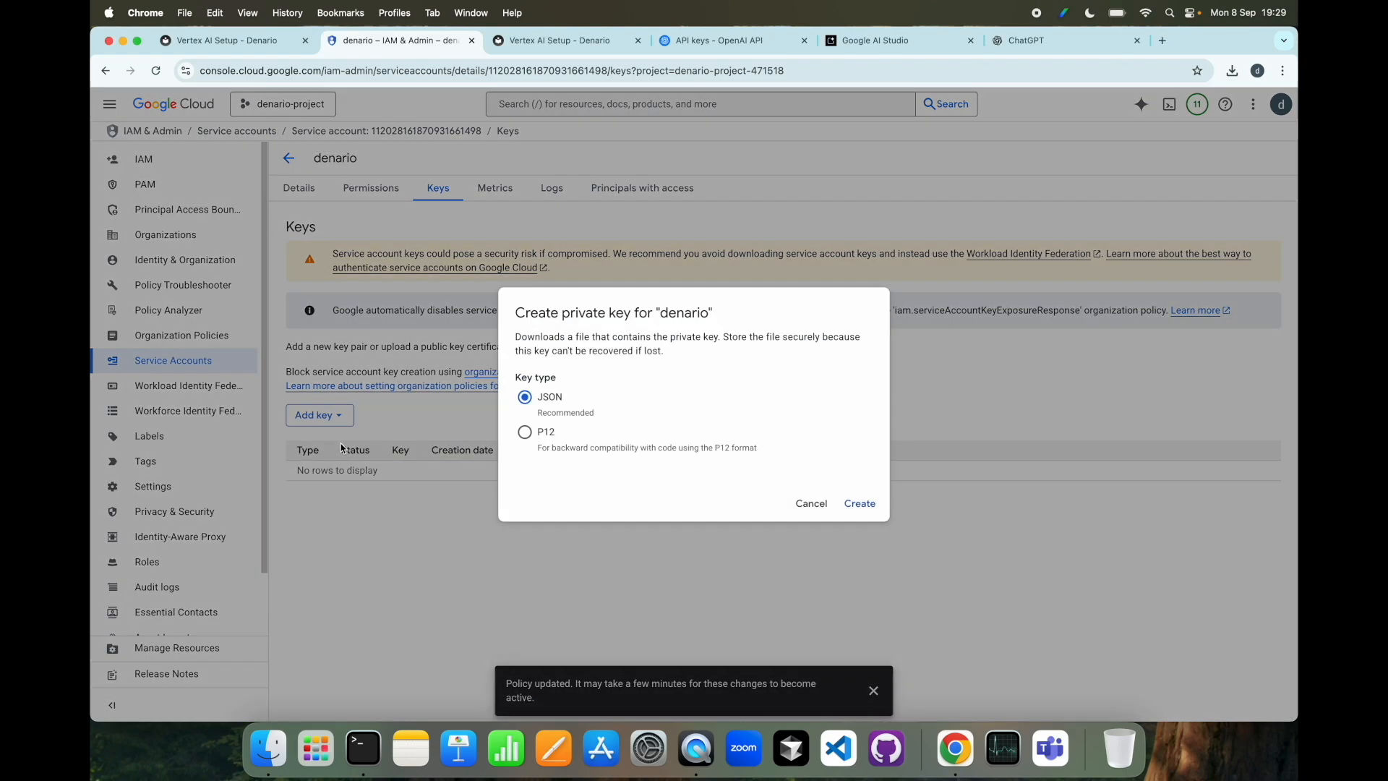
pyautogui.click(867, 509)
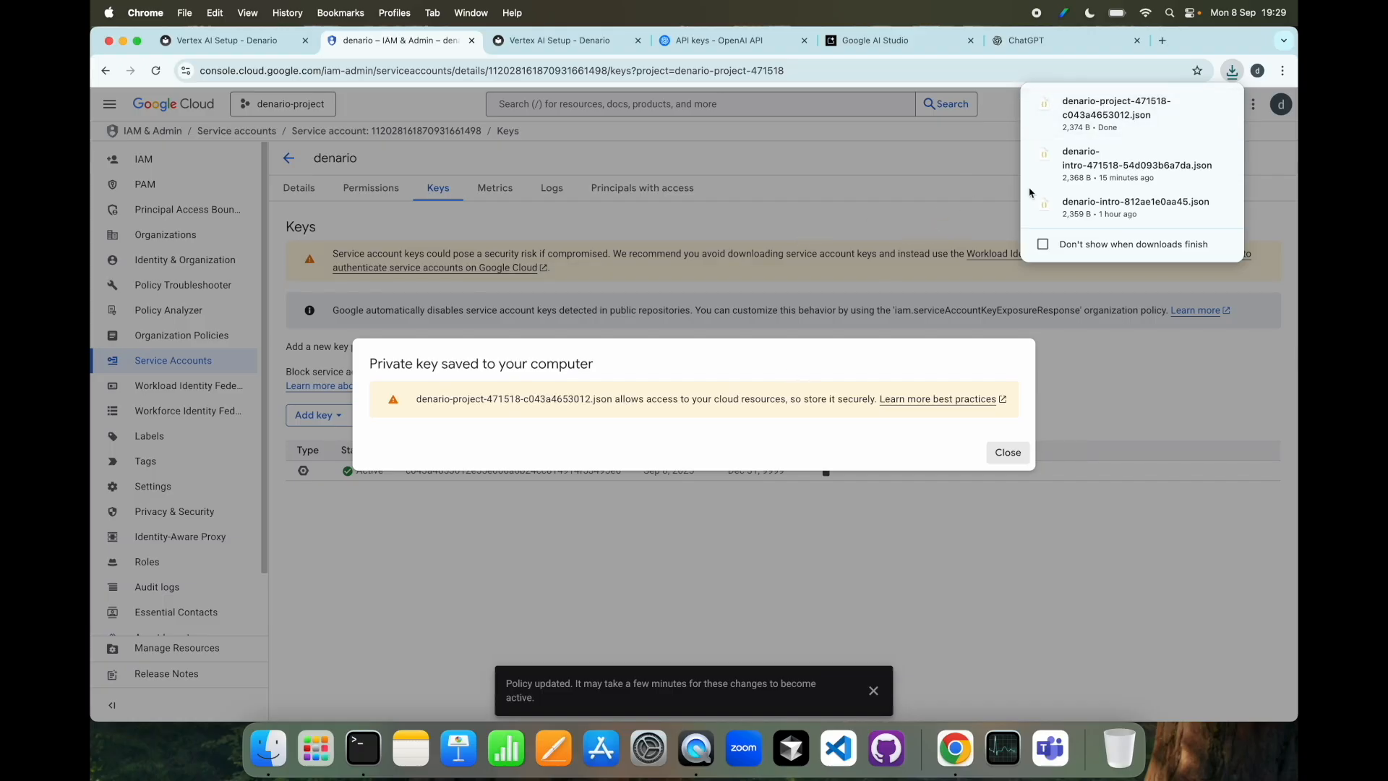
# Step: Switch to Finder and select the downloaded denario-project JSON key file in the Downloads folder
pyautogui.click(264, 759)
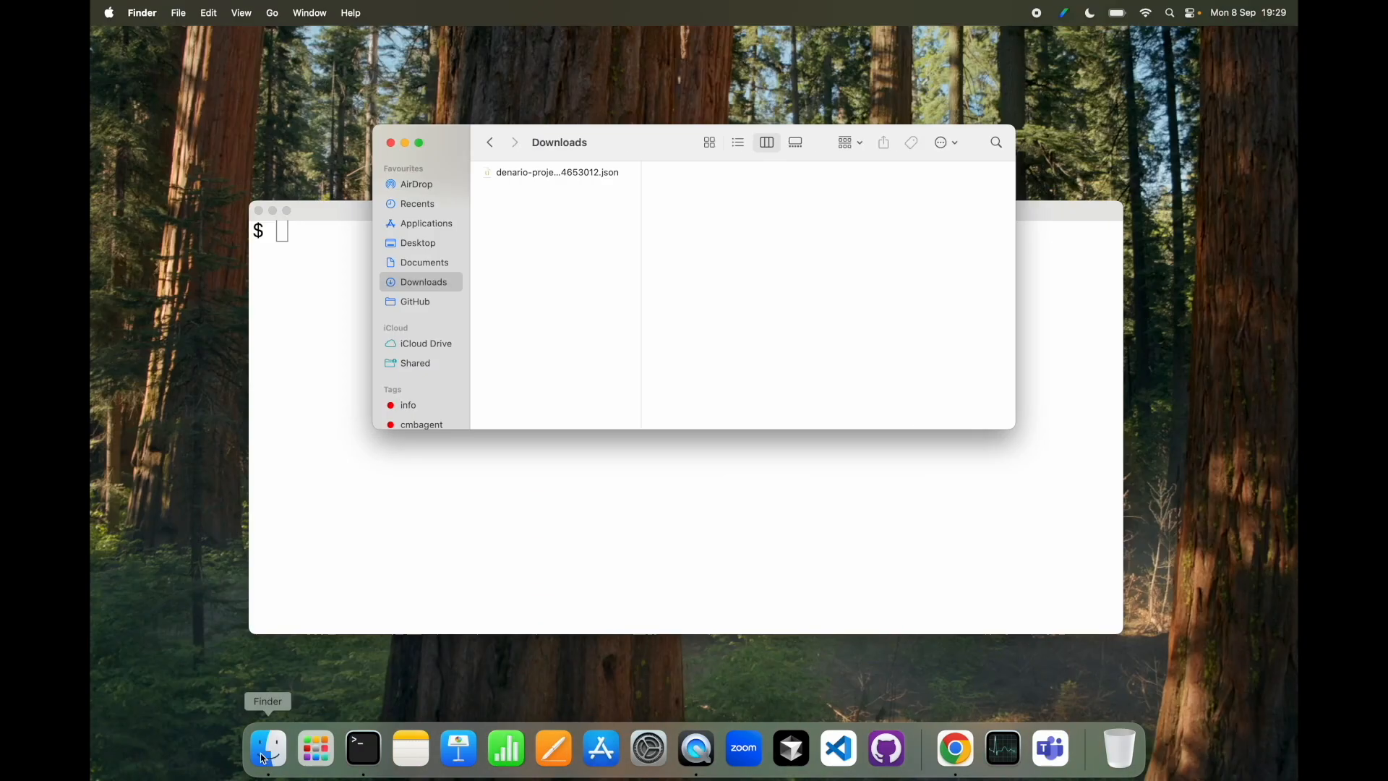
pyautogui.click(568, 177)
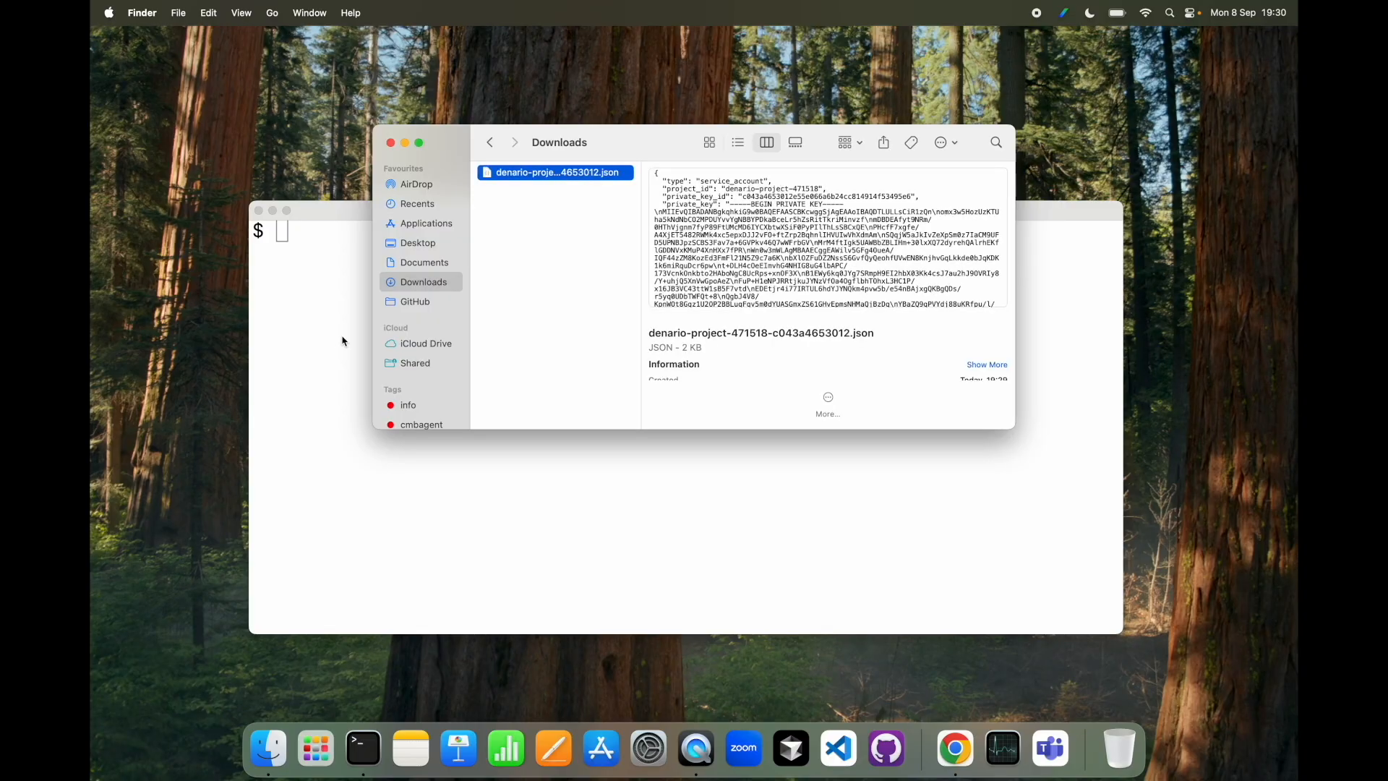
# Step: Switch to Terminal, move the downloaded denario-project JSON key file from ~/Downloads to ~/Desktop and list the folder's contents
pyautogui.click(341, 339)
pyautogui.write('mv ~/Downloads/')
pyautogui.press('Tab')
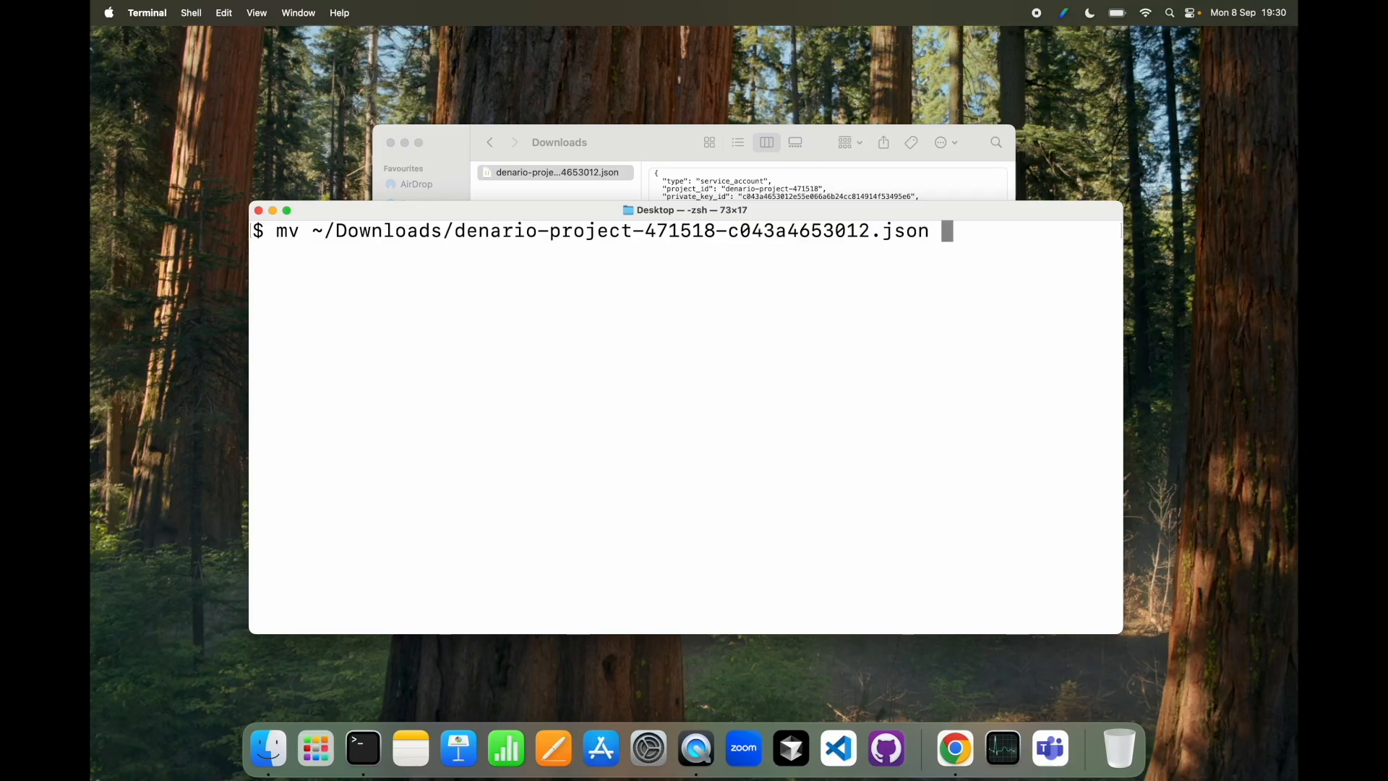
pyautogui.write('~/Desktop/')
pyautogui.press('Return')
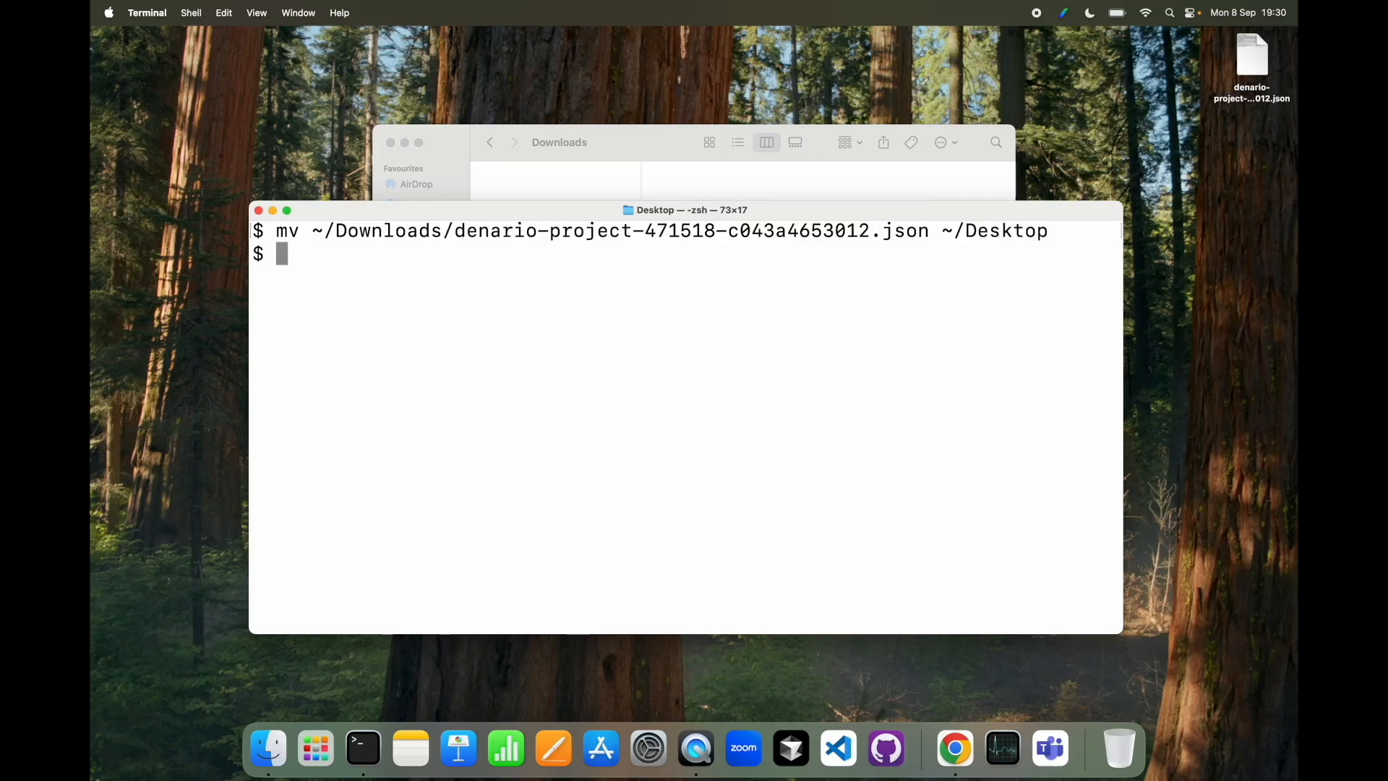
pyautogui.write('ls')
pyautogui.press('Return')
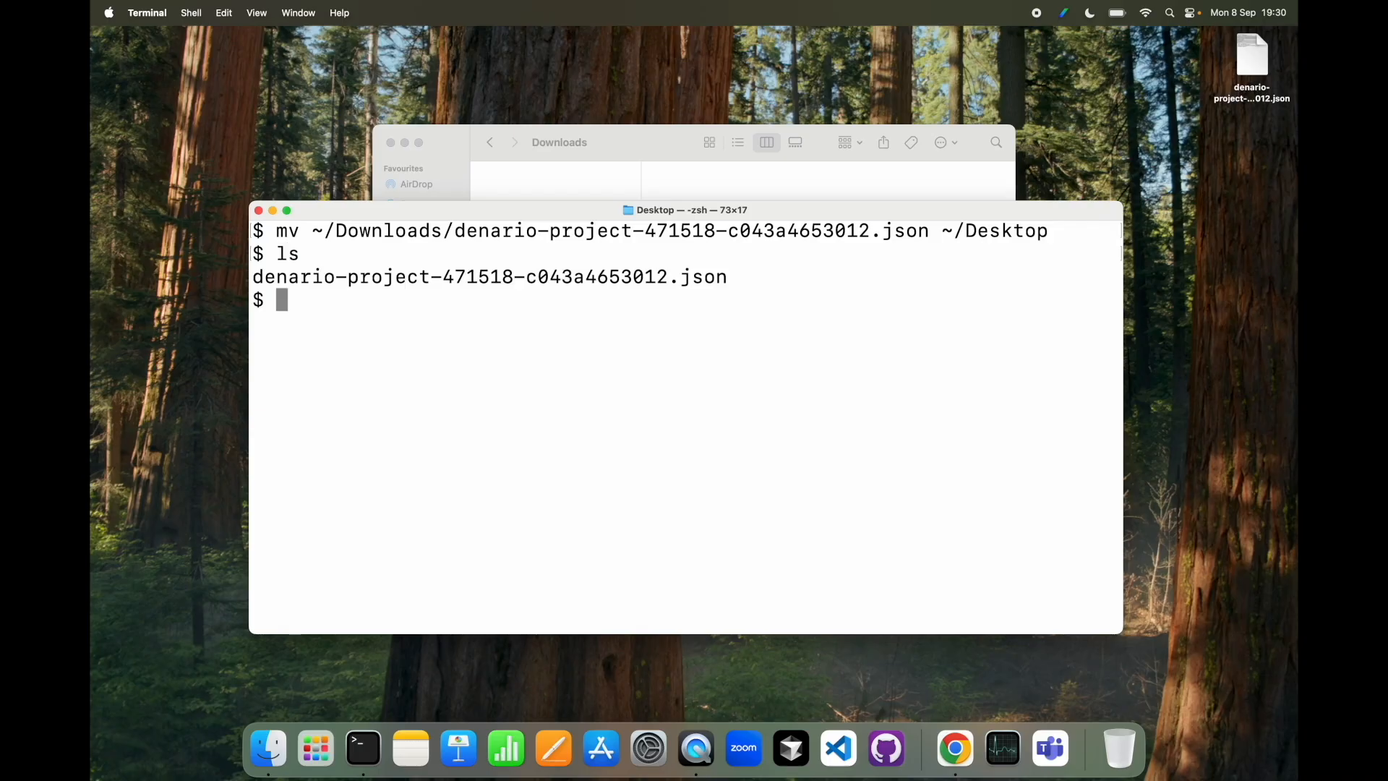
# Step: Build the JSON key file's full path by prefixing its listed name with ~/Desktop/, copy the path, and clear the terminal
pyautogui.moveTo(728, 277); pyautogui.dragTo(252, 276)
pyautogui.press('super+c')
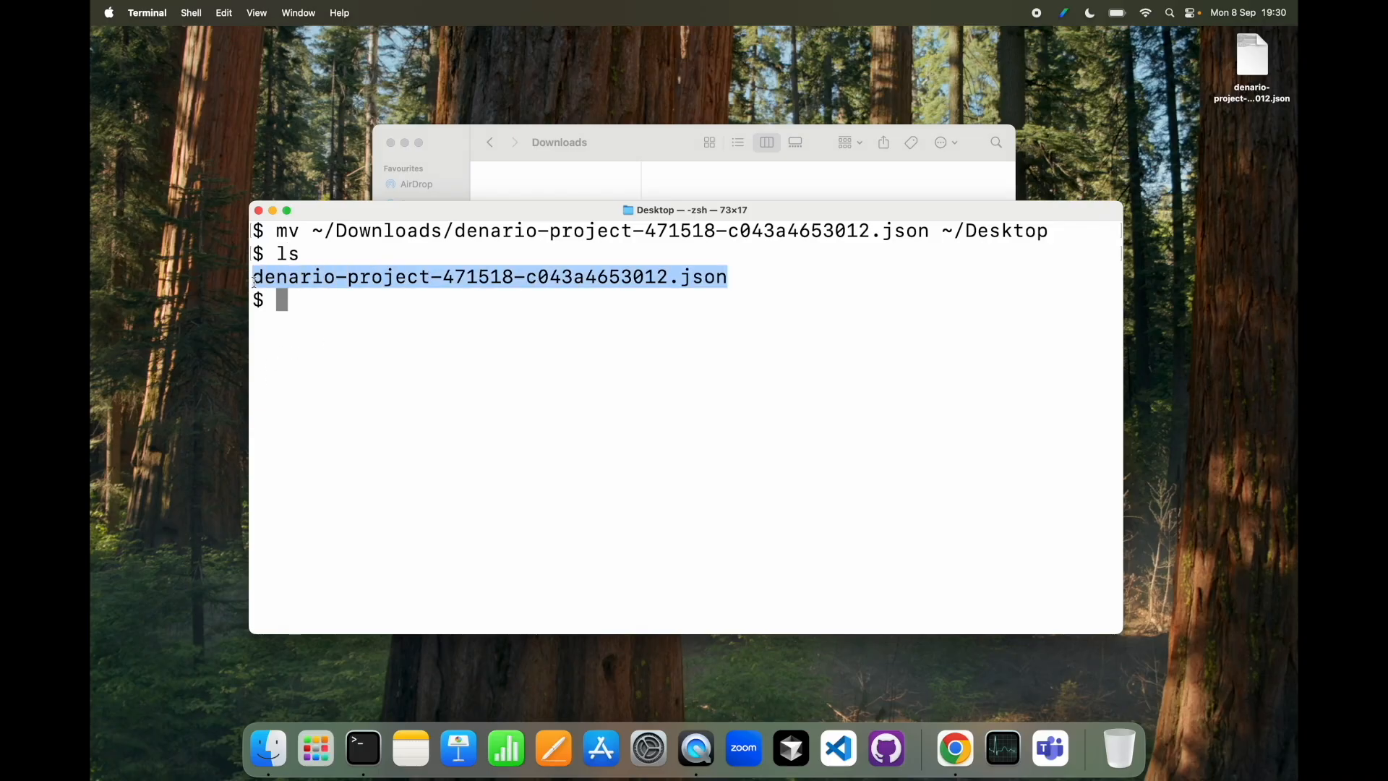
pyautogui.click(369, 304)
pyautogui.press('super+v')
pyautogui.hotkey('ctrl', 'a')
pyautogui.write('~/Desktop/')
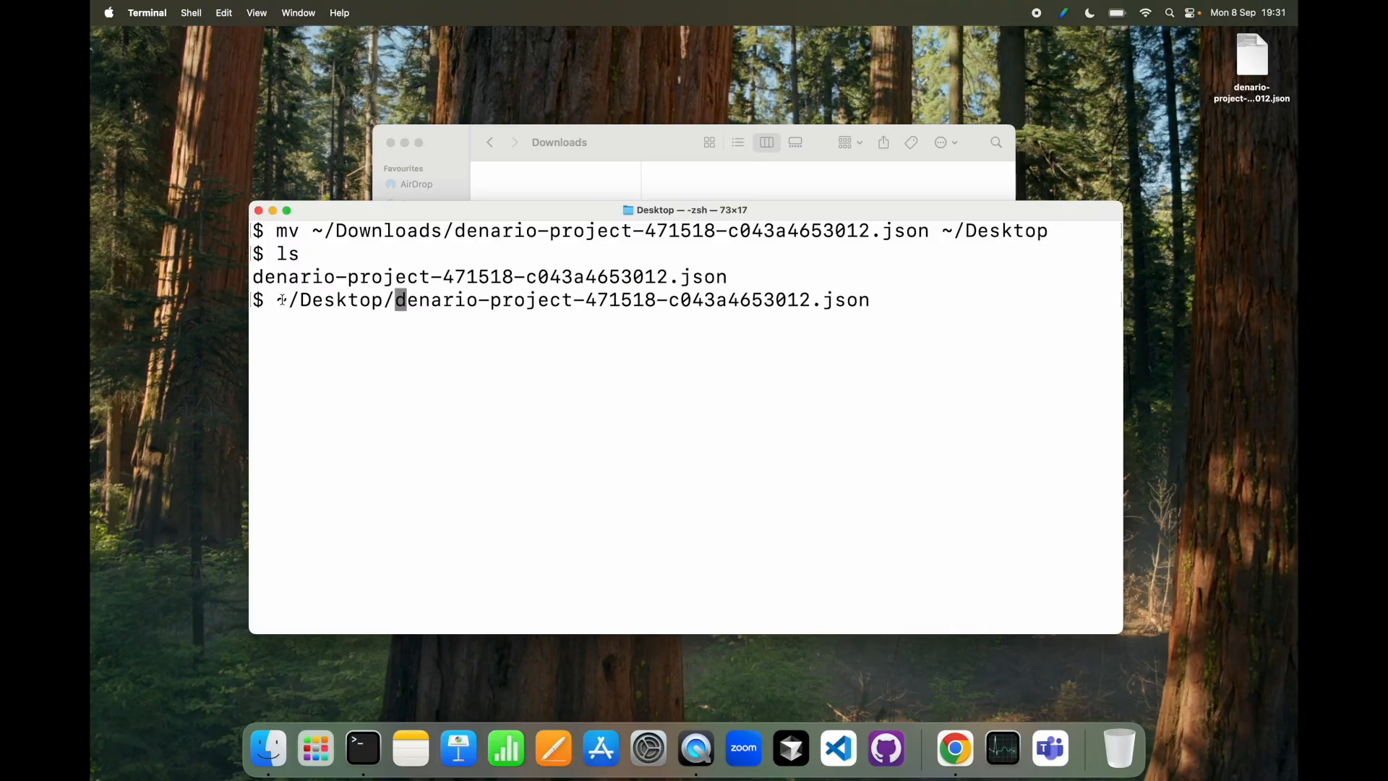
pyautogui.hotkey('ctrl', 'a')
pyautogui.moveTo(279, 300); pyautogui.dragTo(872, 293)
pyautogui.press('super+c')
pyautogui.click(544, 276)
pyautogui.hotkey('ctrl', 'l')
pyautogui.hotkey('ctrl', 'c')
pyautogui.hotkey('ctrl', 'l')
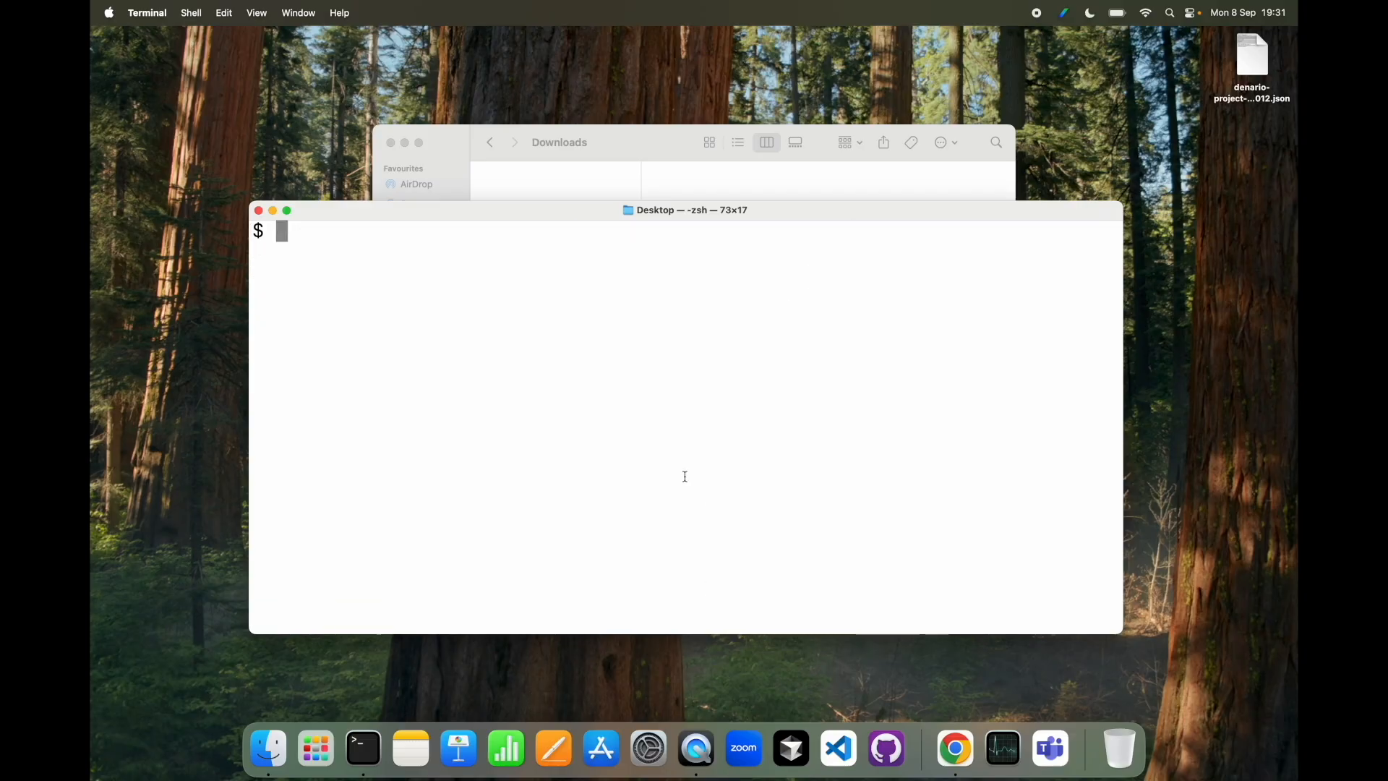
# Step: Review ChatGPT's table of shell environment files in Chrome, including ~/.bash_profile and ~/.bashrc, and return to Terminal
pyautogui.hotkey('ctrl', 'Right')
pyautogui.click(746, 297)
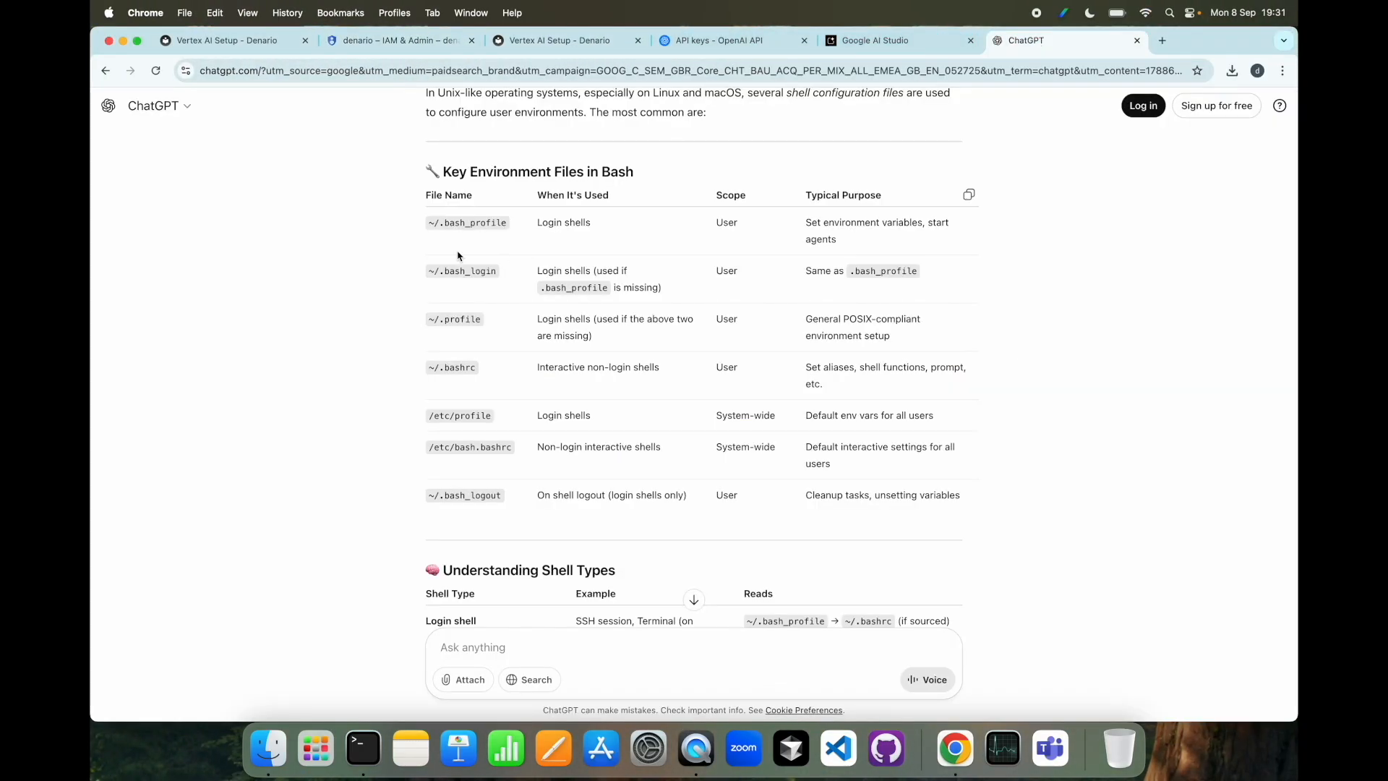
pyautogui.click(1033, 40)
pyautogui.hotkey('ctrl', 'Left')
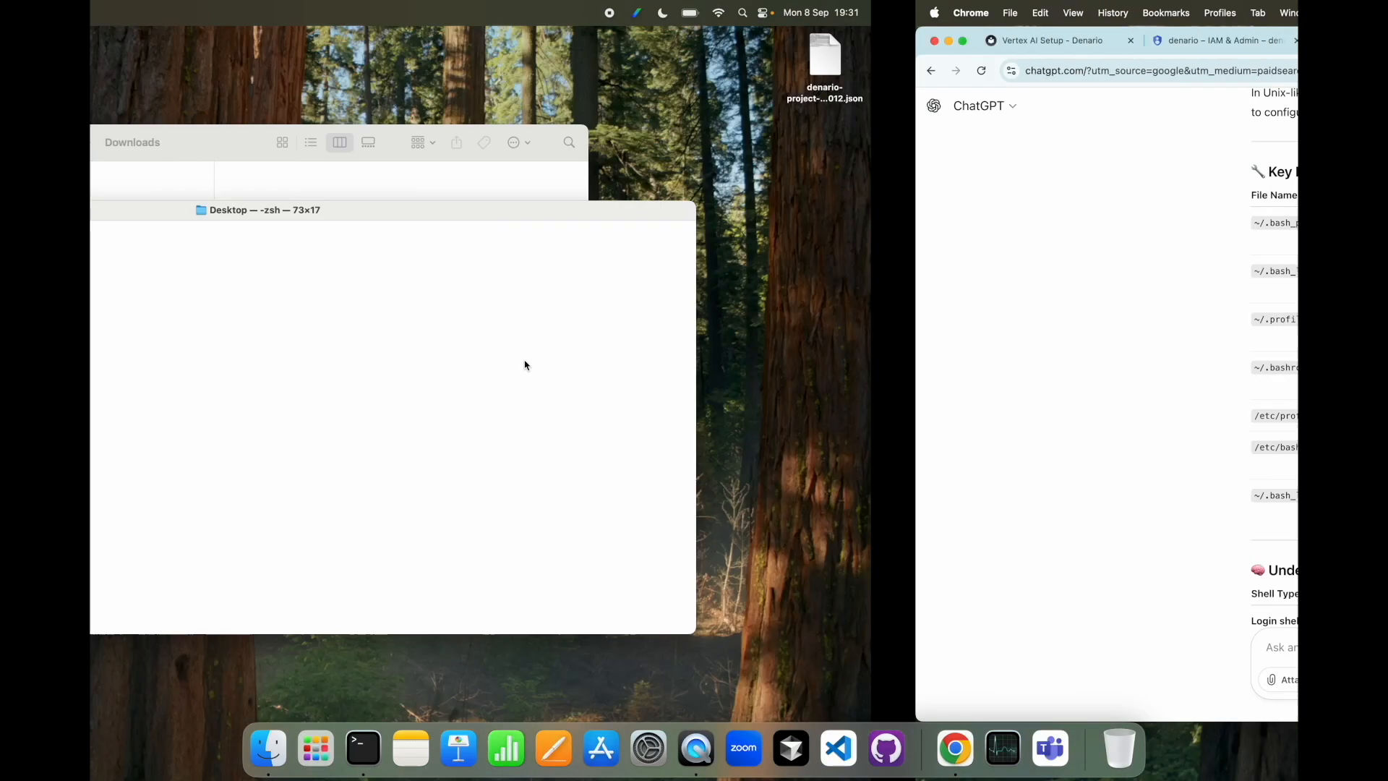
# Step: Open the ~/.zshrc shell configuration file in vim
pyautogui.write('vim ~')
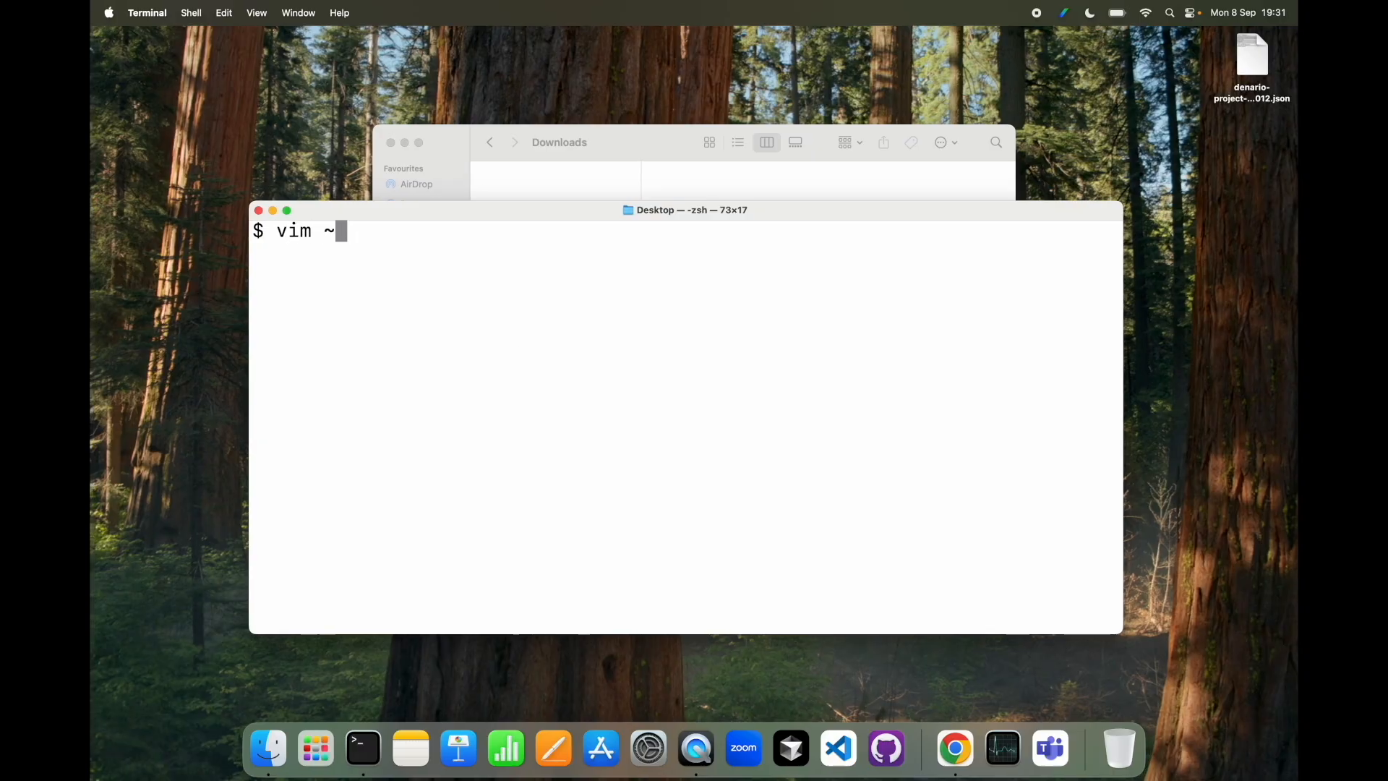
pyautogui.write('/.zsh')
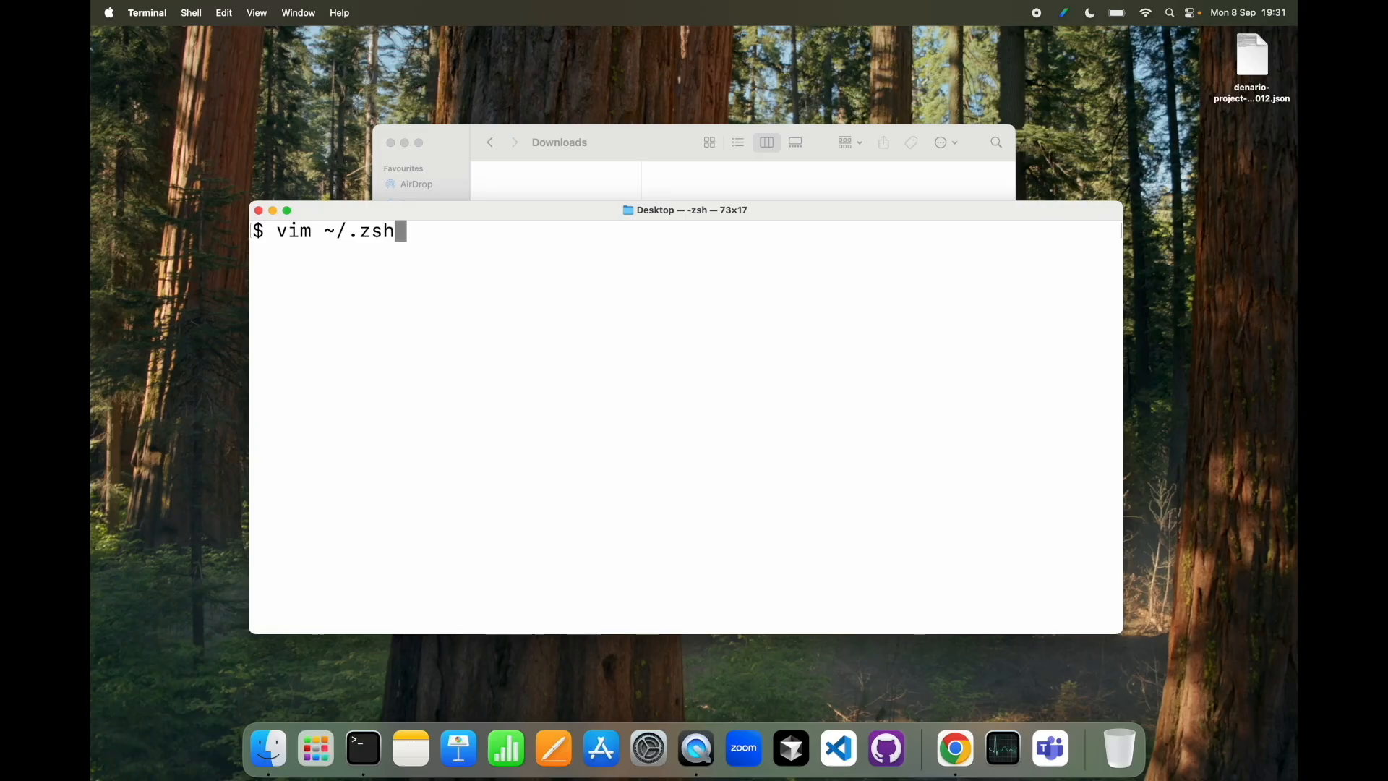
pyautogui.write('rc')
pyautogui.press('Return')
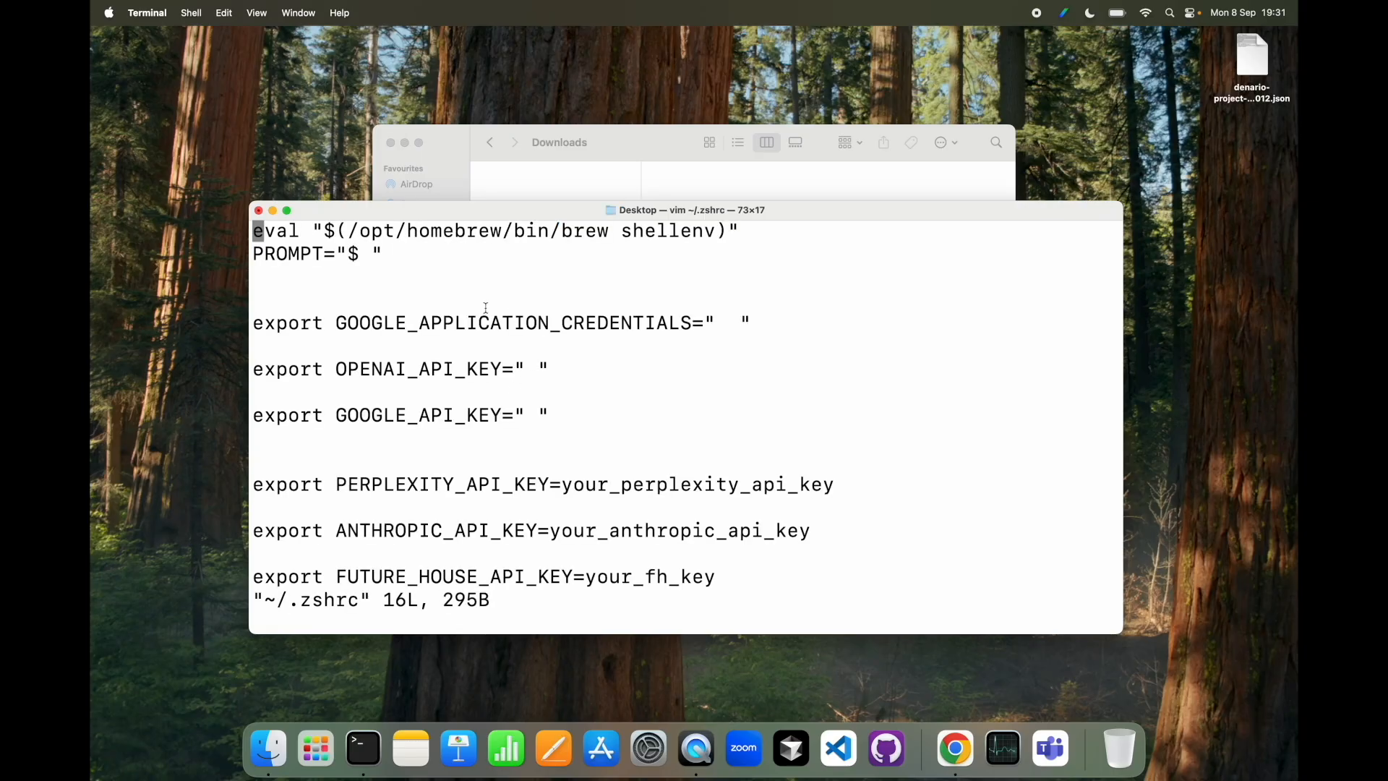
# Step: Set GOOGLE_APPLICATION_CREDENTIALS to the copied ~/Desktop path of the JSON key file, save ~/.zshrc and quit vim
pyautogui.click(745, 323)
pyautogui.press('Left')
pyautogui.press('Left')
pyautogui.press('i')
pyautogui.press('Right')
pyautogui.press('Right')
pyautogui.press('BackSpace')
pyautogui.press('BackSpace')
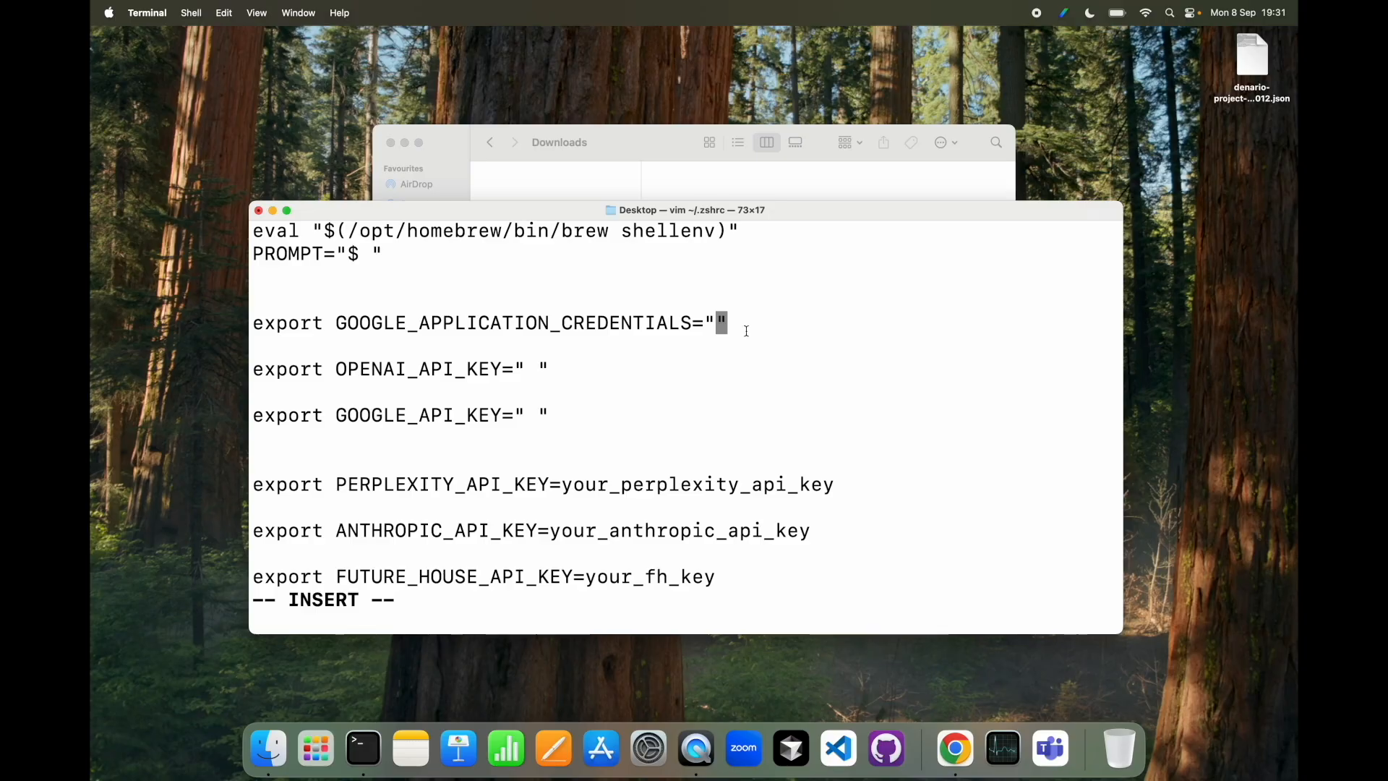
pyautogui.press('super+v')
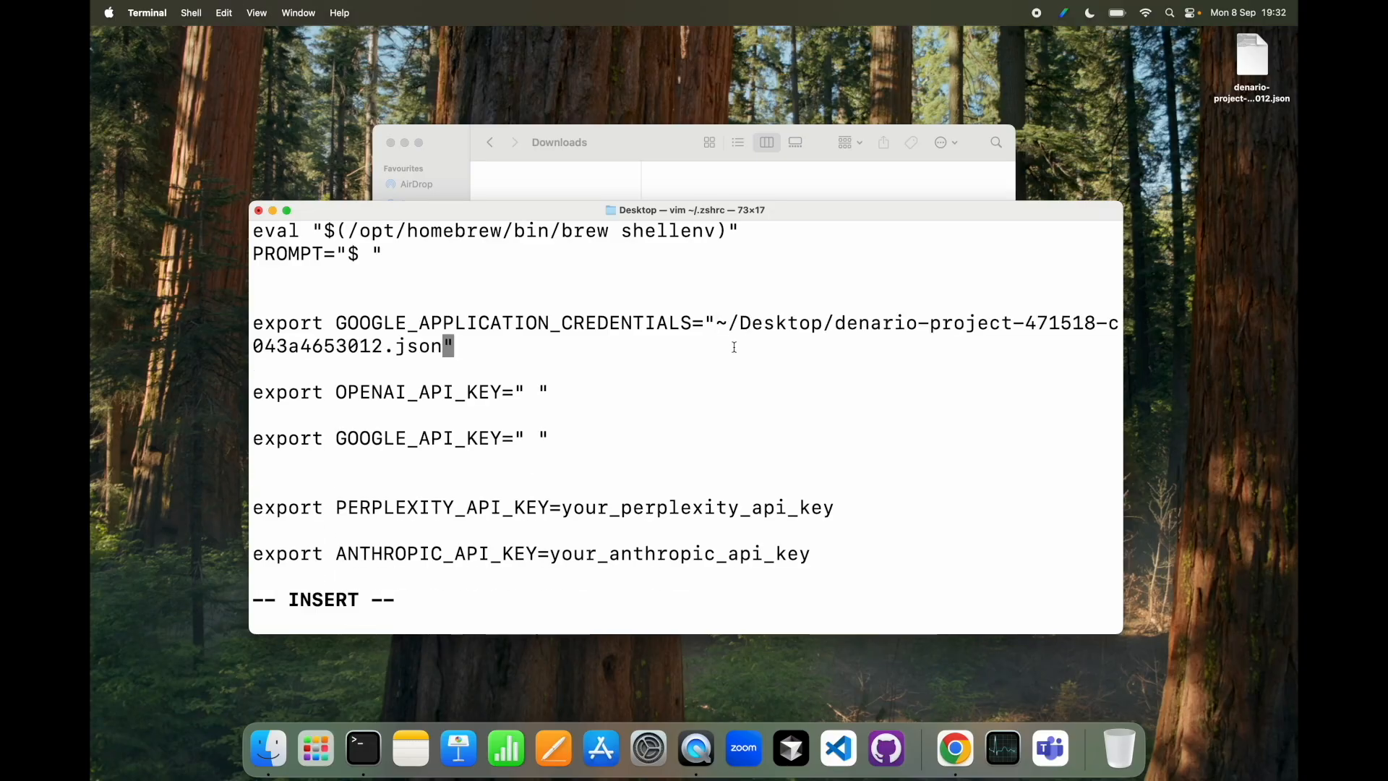
pyautogui.press('Escape')
pyautogui.write(':wq')
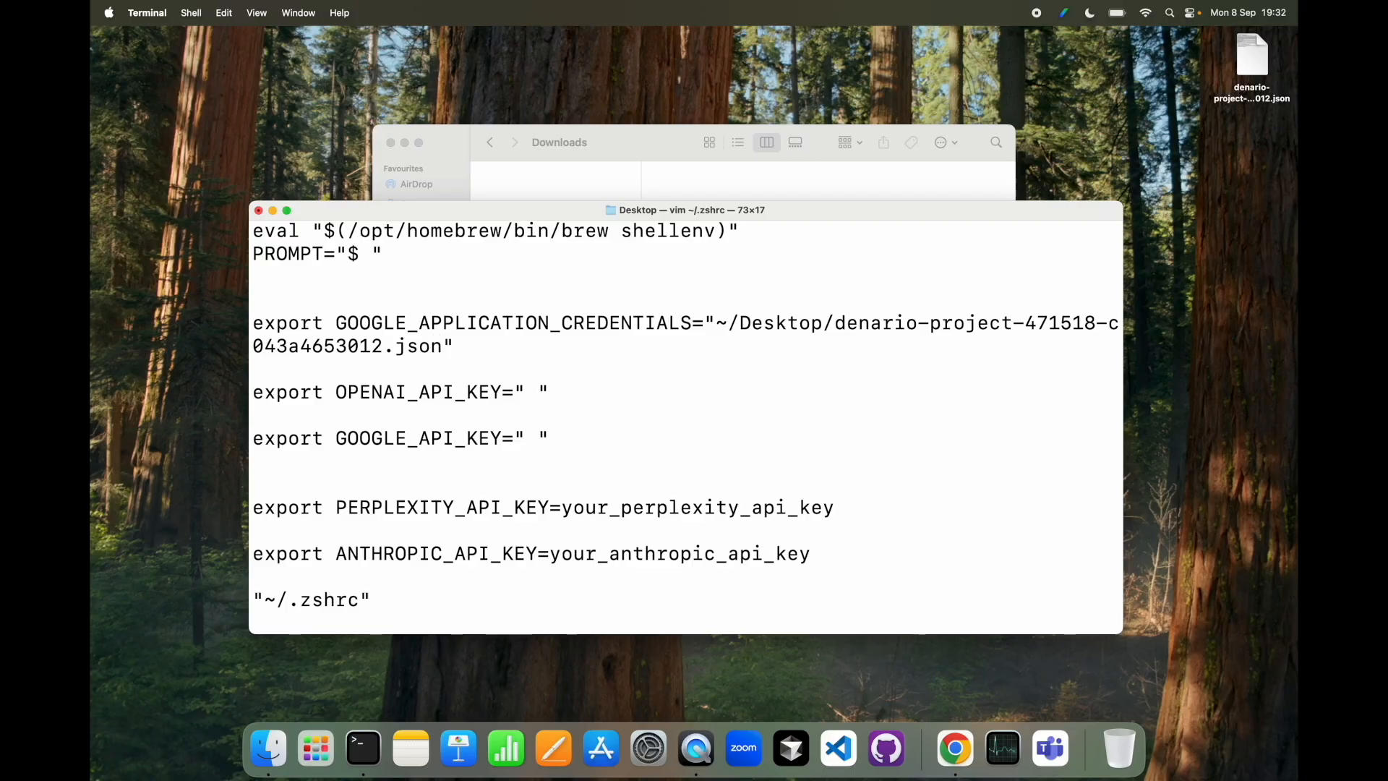
pyautogui.press('Return')
# Step: Switch to Google Cloud in Chrome, dismiss the saved-key notice and open account management for the project's billing account
pyautogui.press('super+Tab')
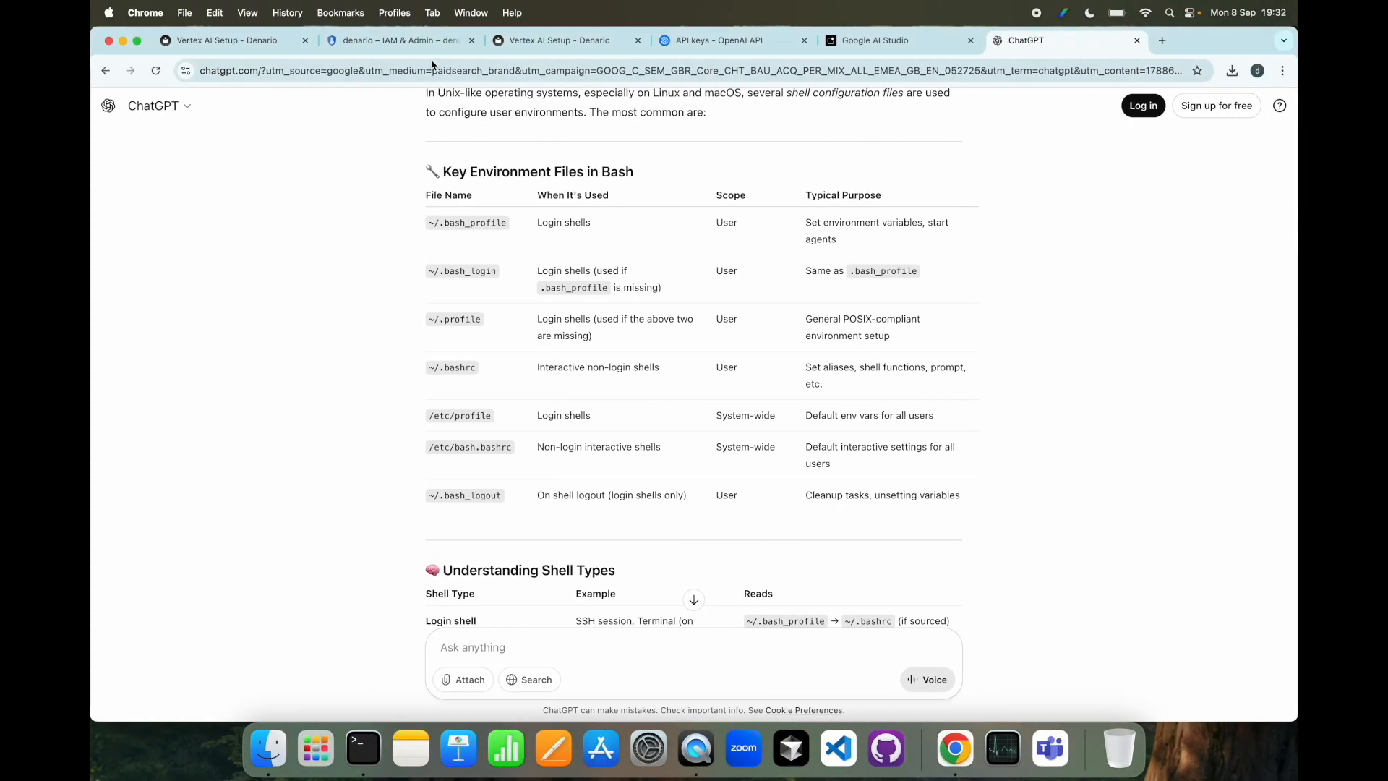
pyautogui.click(408, 45)
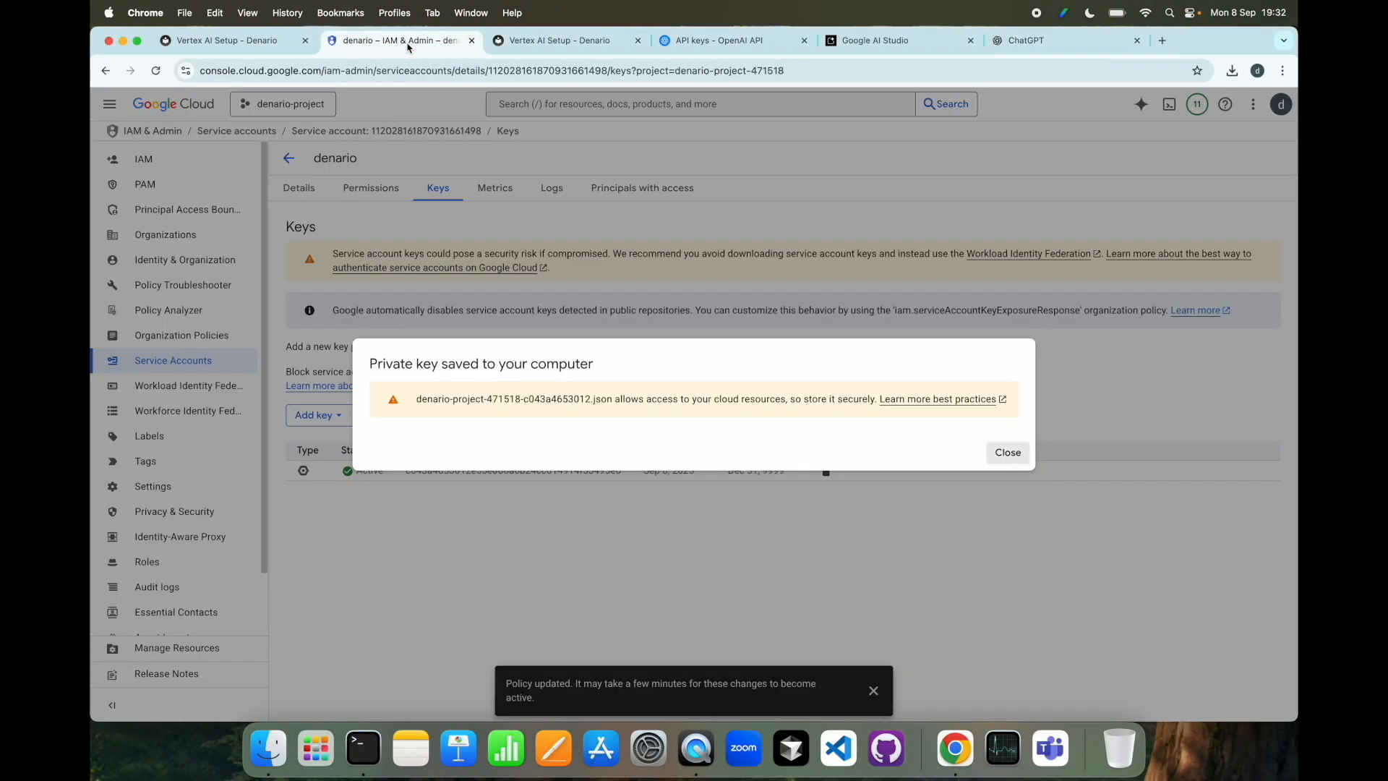
pyautogui.click(1007, 453)
pyautogui.click(111, 105)
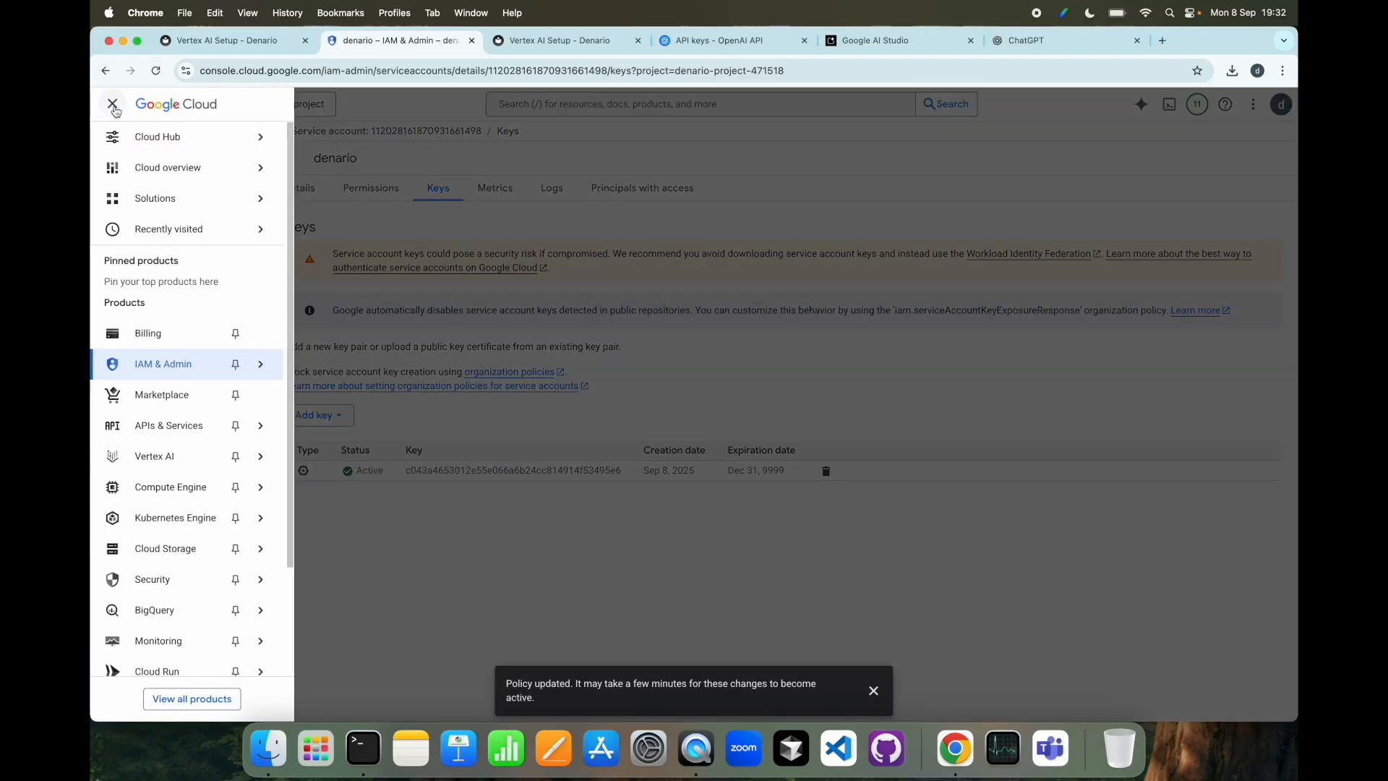
pyautogui.click(153, 344)
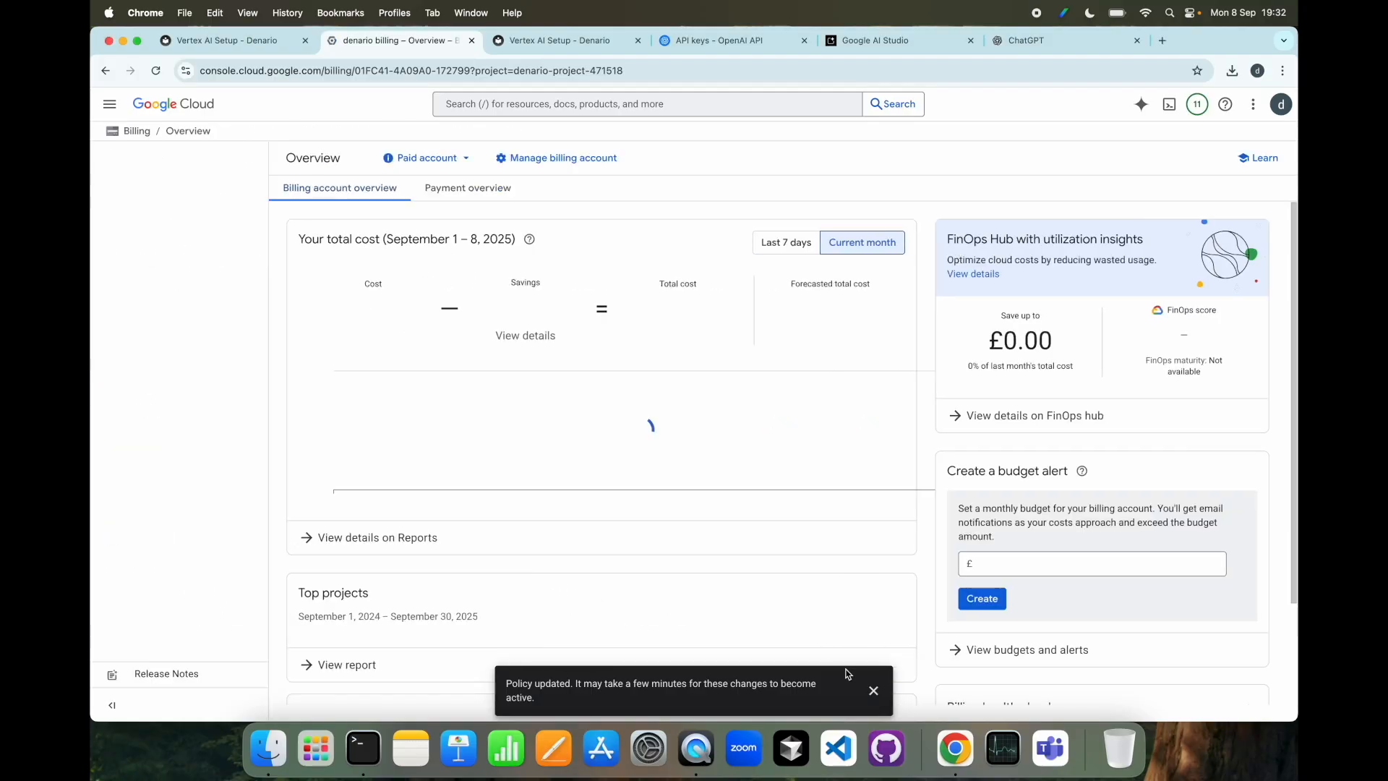
pyautogui.click(542, 159)
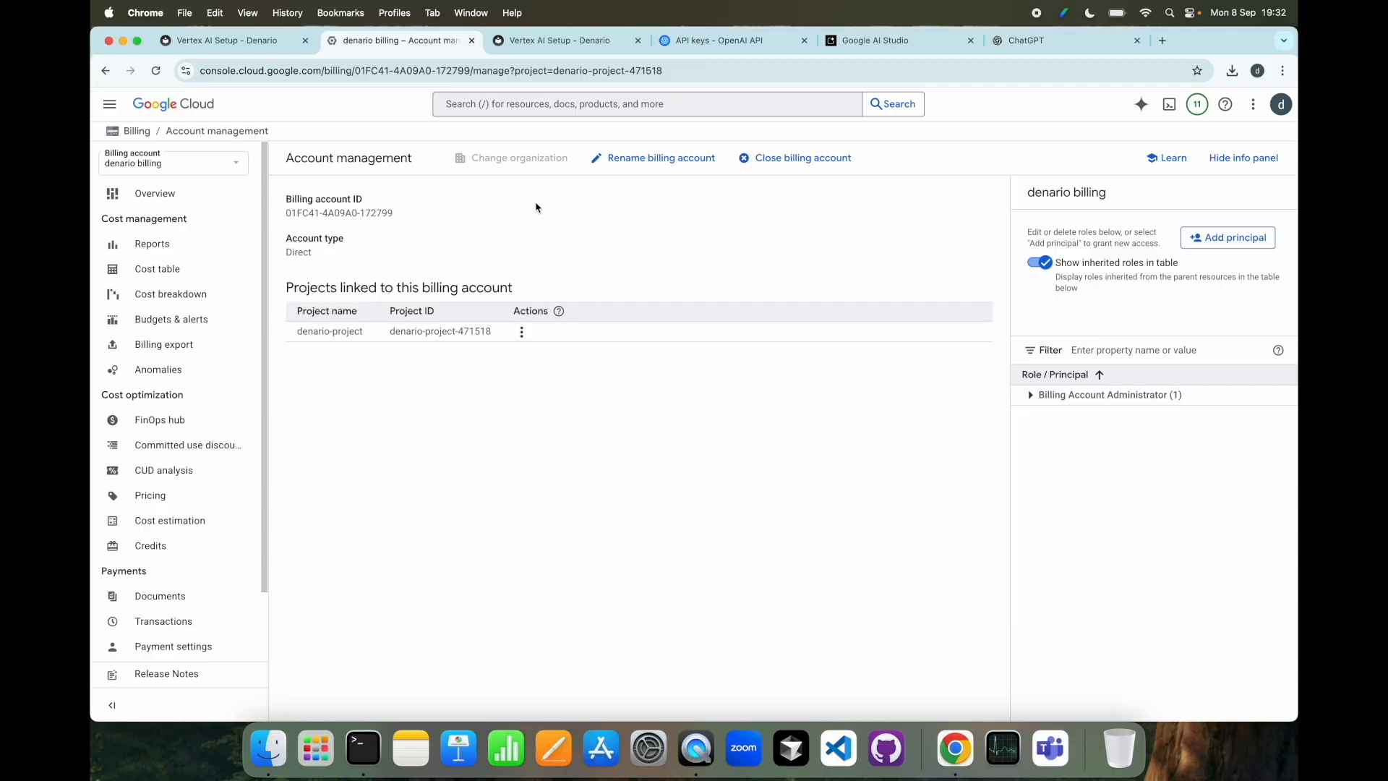
# Step: Read the LLM APIs overview in the Denario documentation and open its Obtaining API Keys page
pyautogui.click(268, 49)
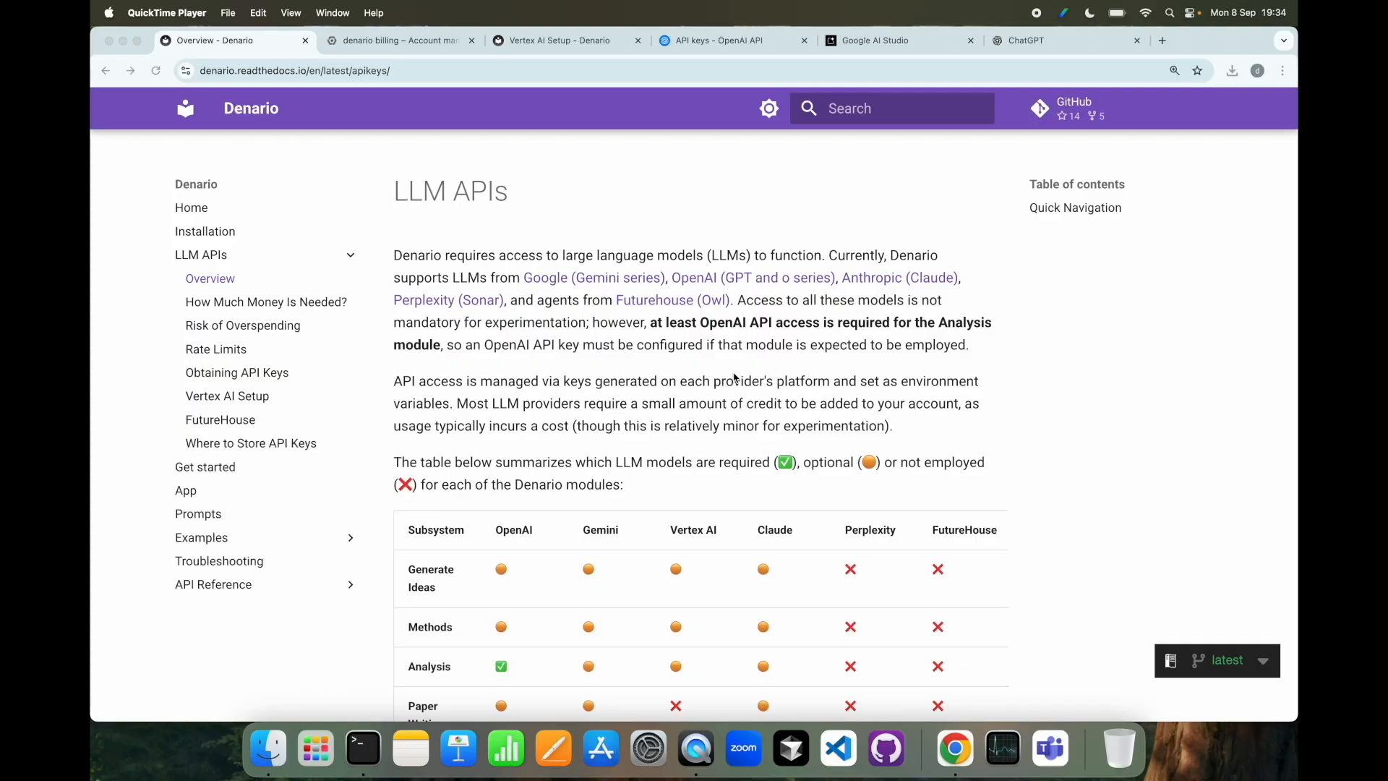
pyautogui.scroll(-2, 731, 381)
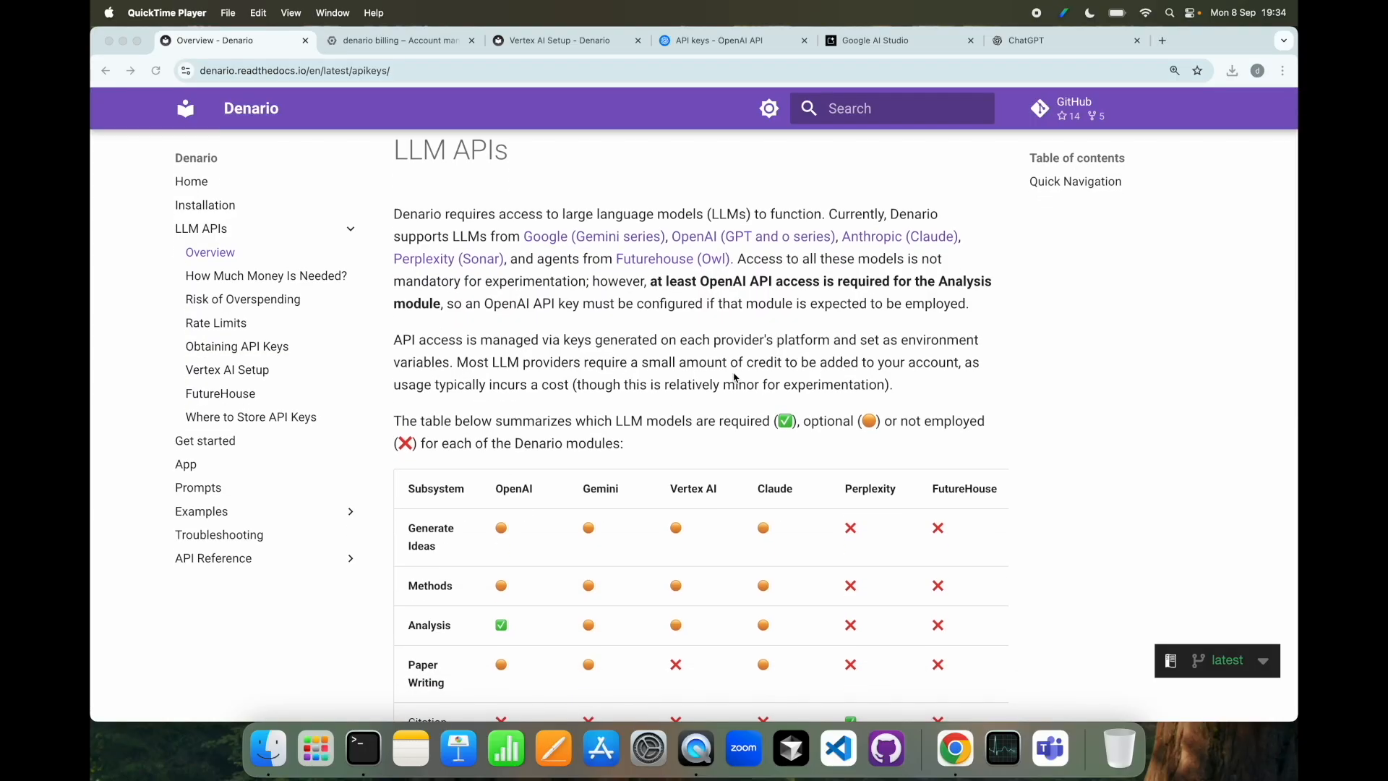
pyautogui.scroll(2, 614, 381)
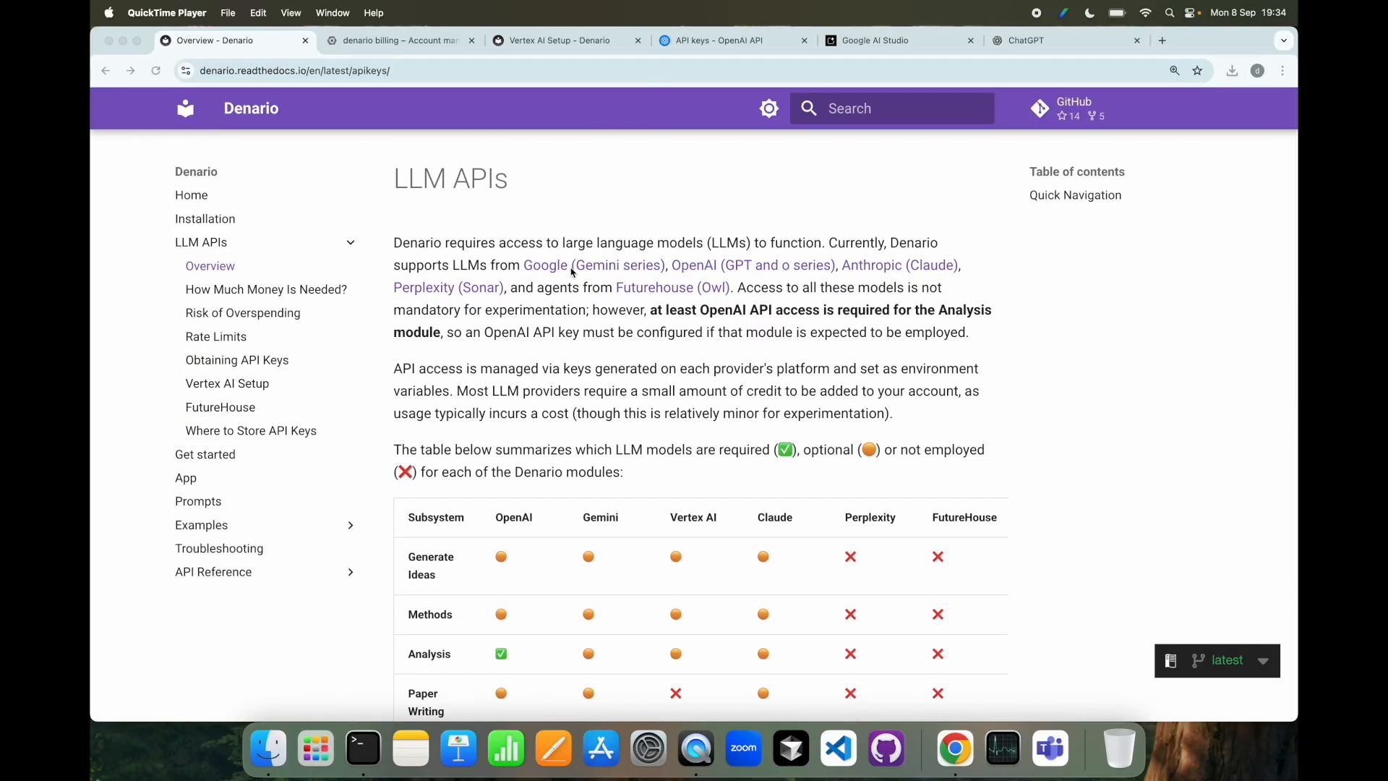
pyautogui.click(410, 286)
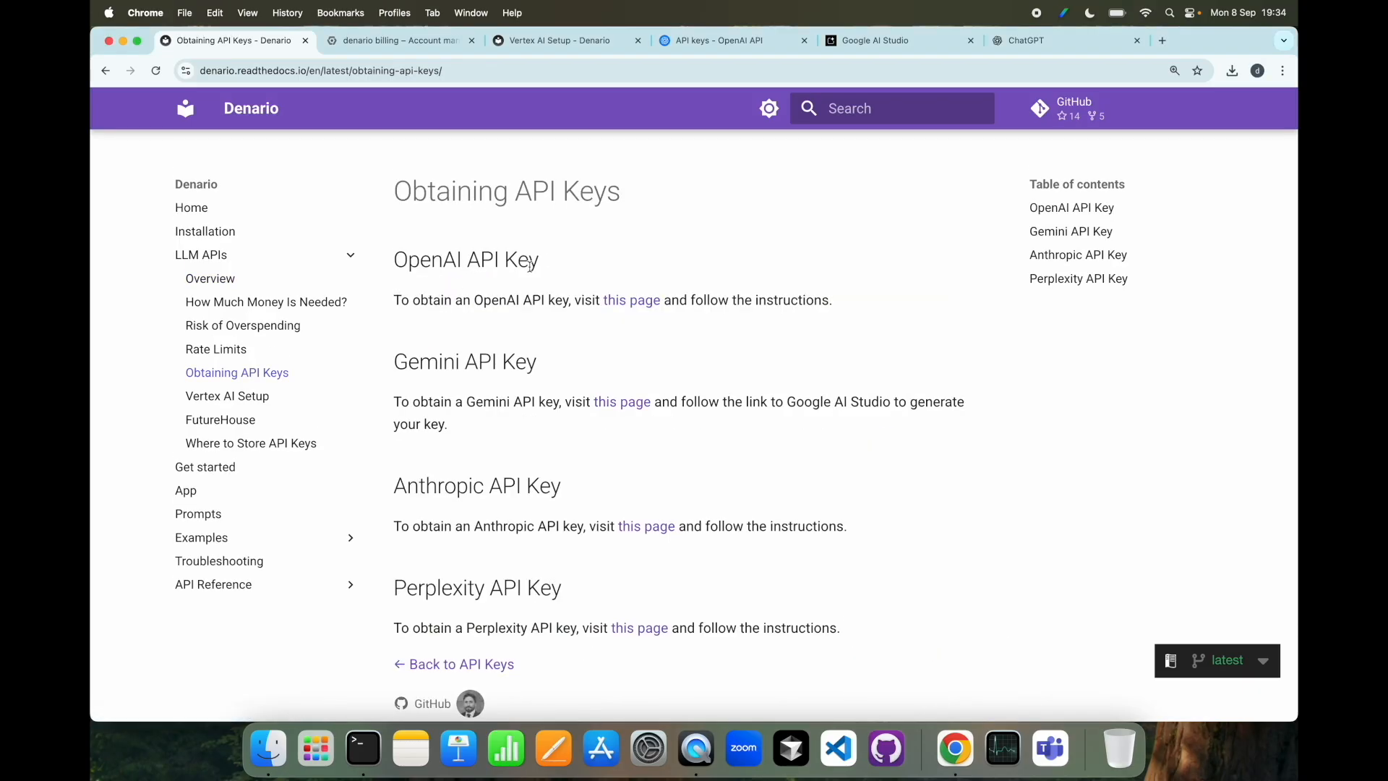
# Step: Switch to the OpenAI platform, view its dashboard and check the organization's Projects page through the project selector
pyautogui.click(722, 43)
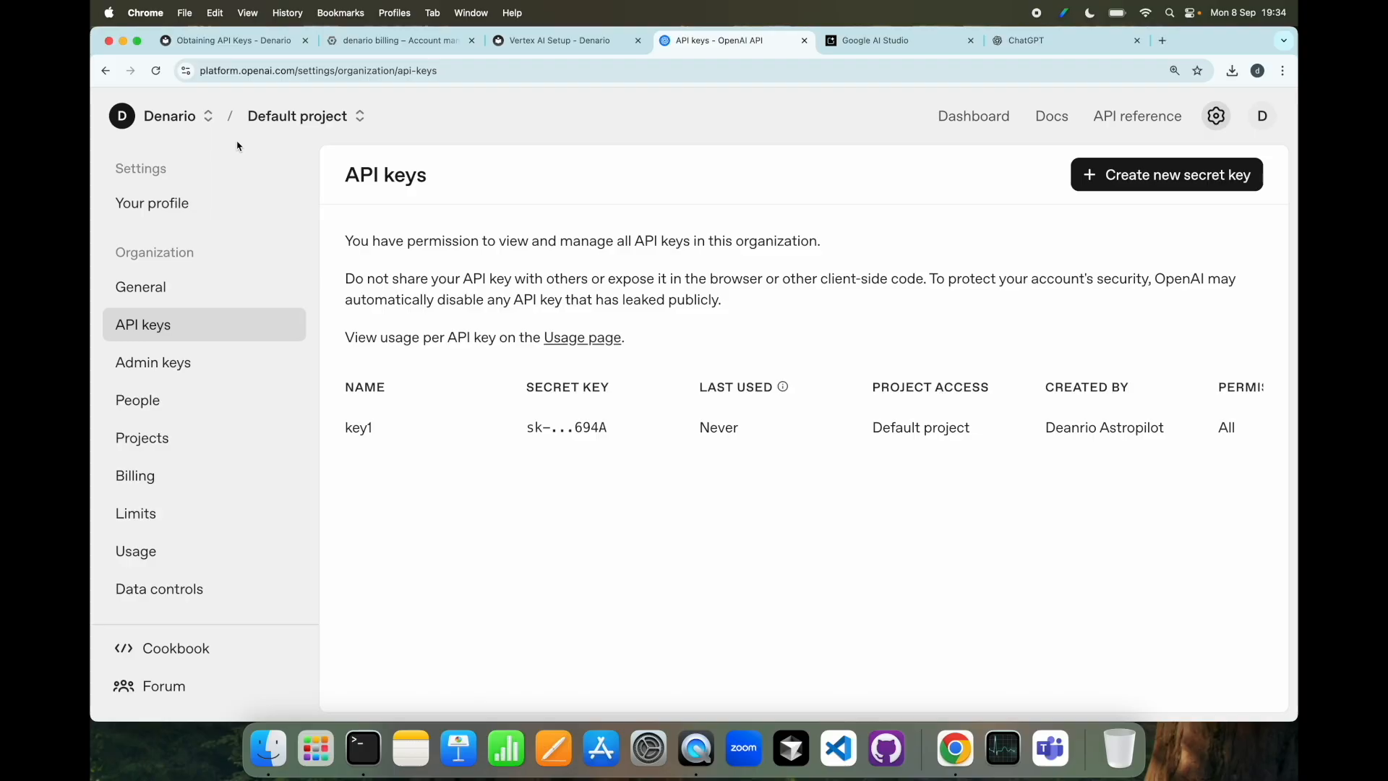
pyautogui.click(977, 120)
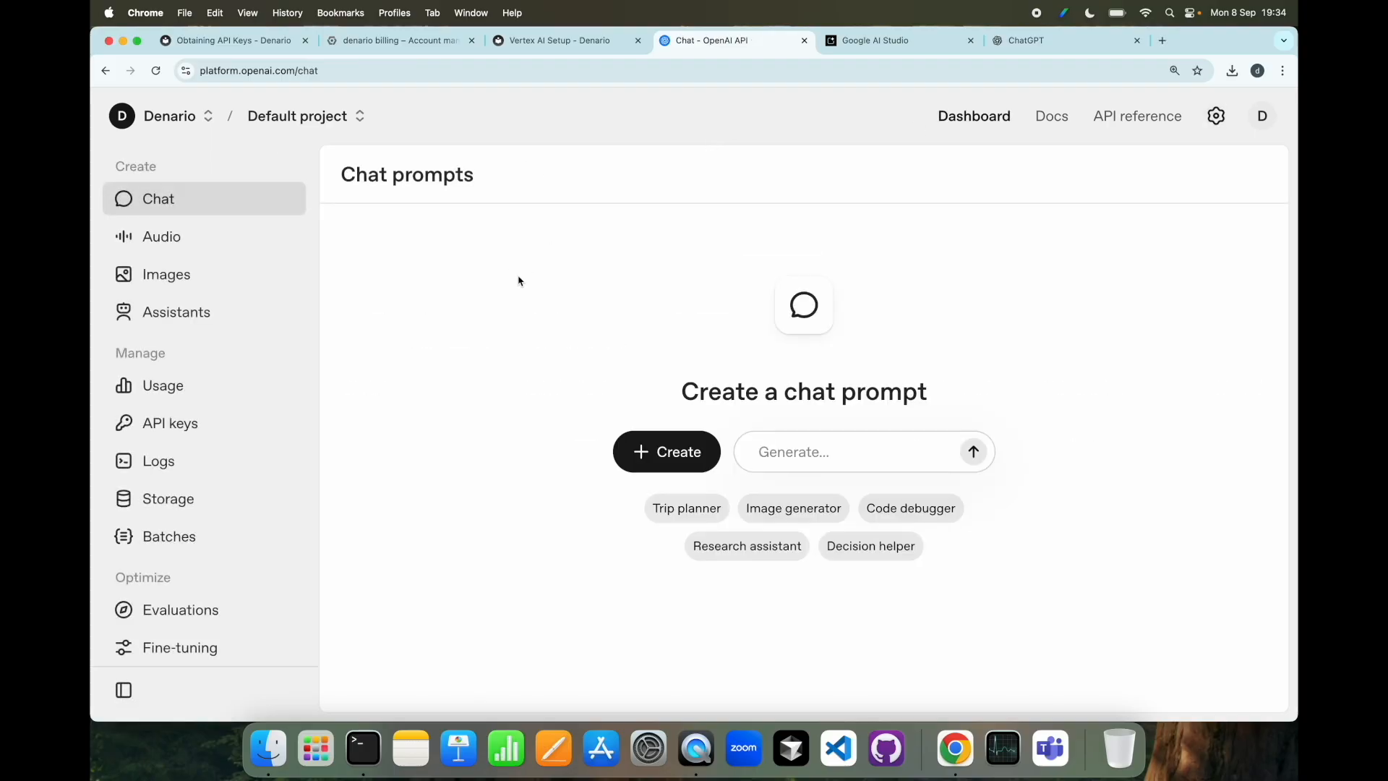
pyautogui.click(307, 118)
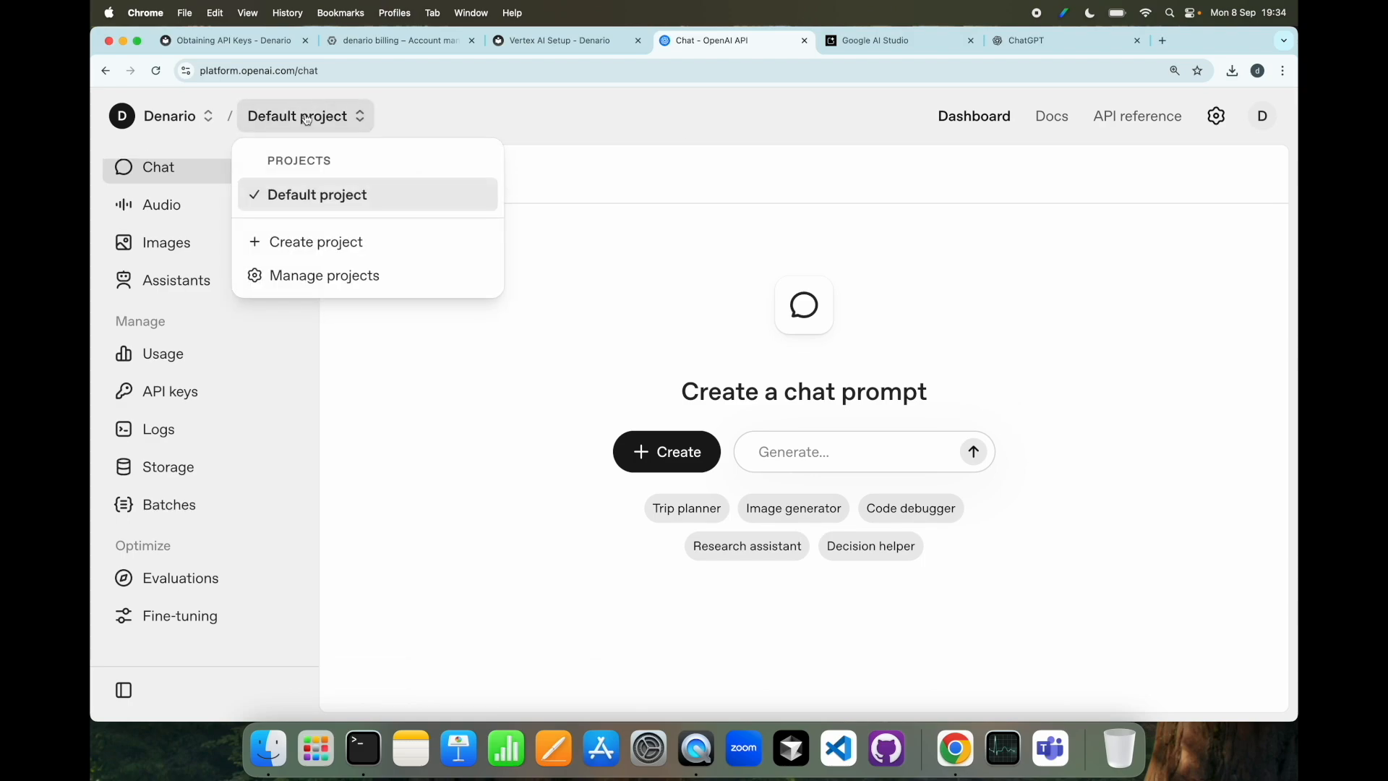
pyautogui.click(290, 283)
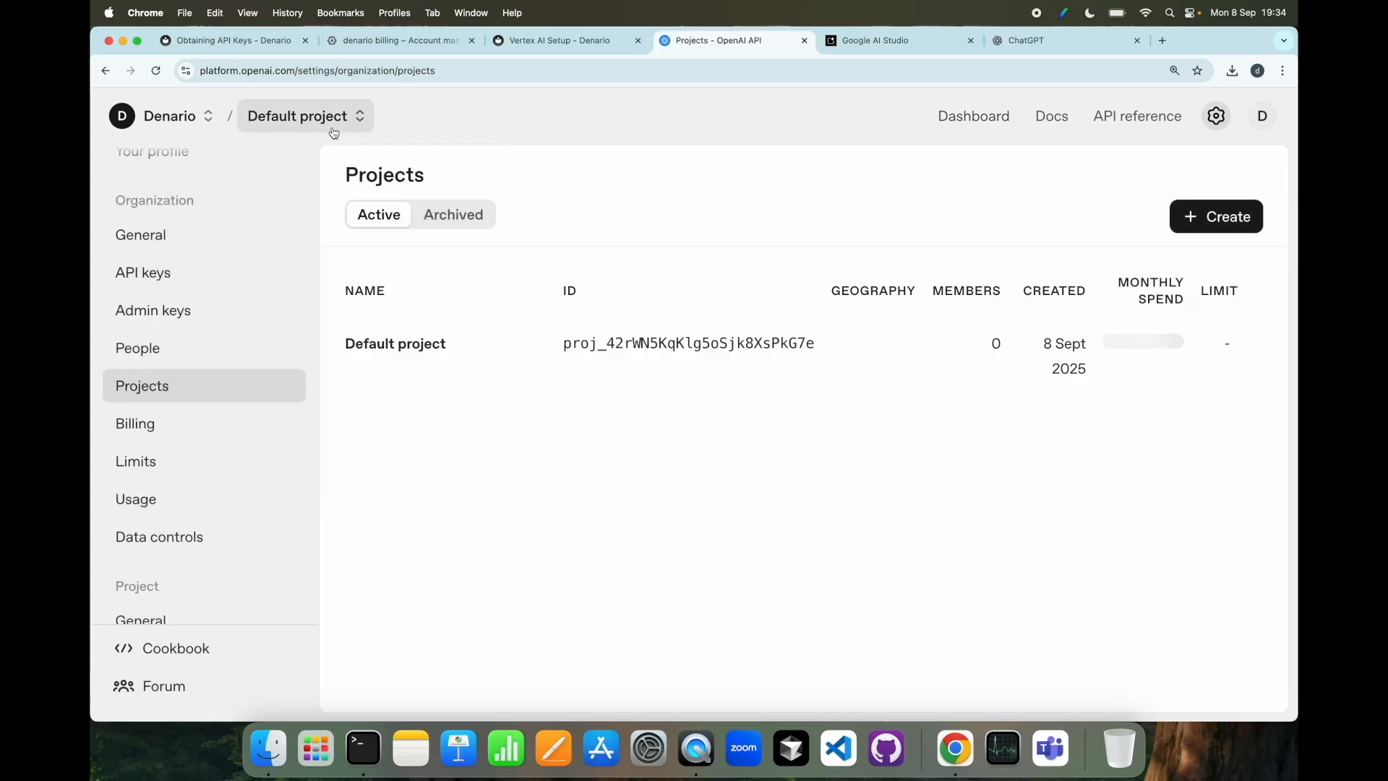
pyautogui.click(318, 119)
pyautogui.click(291, 326)
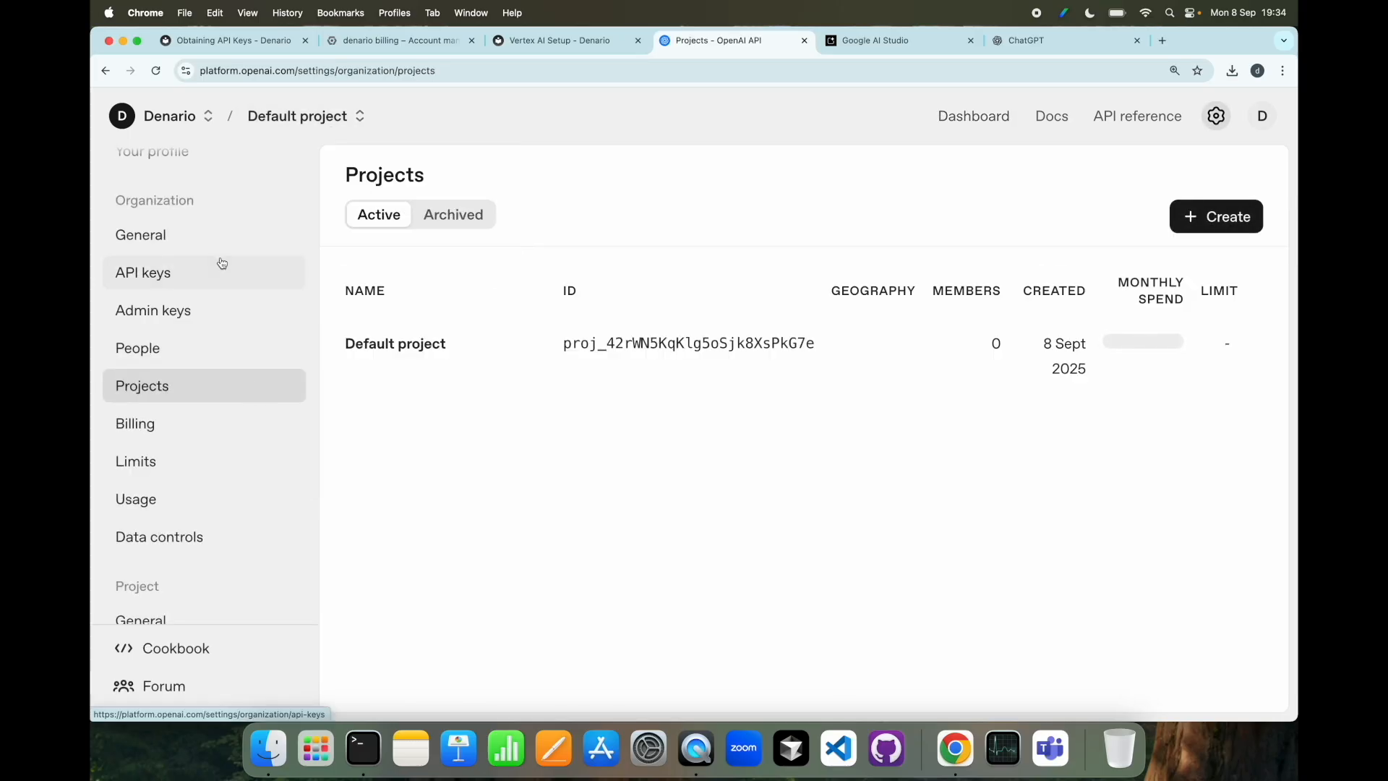
# Step: Create a secret key named key-denario in the project's API keys, owned by You, for Default project with All permissions
pyautogui.scroll(-5, 215, 274)
pyautogui.scroll(-1, 214, 275)
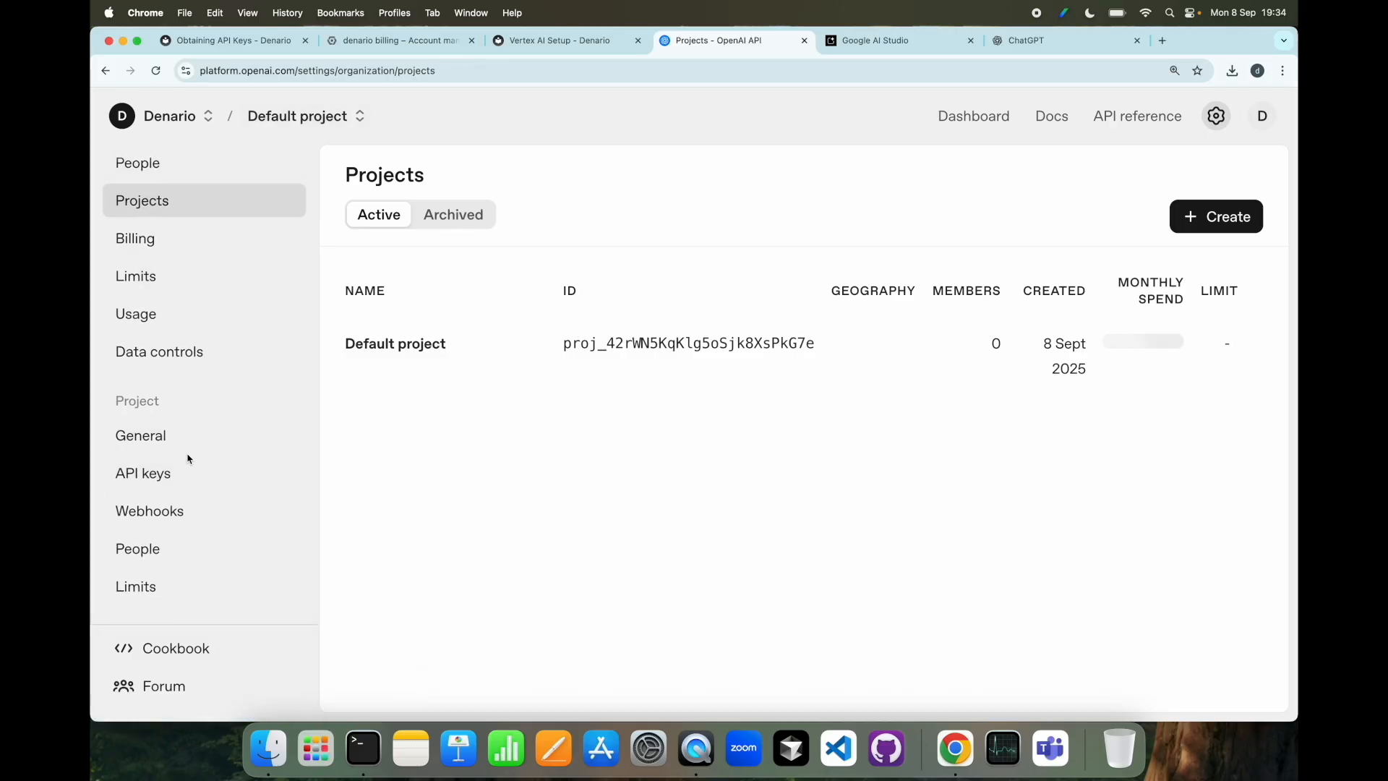
pyautogui.click(178, 480)
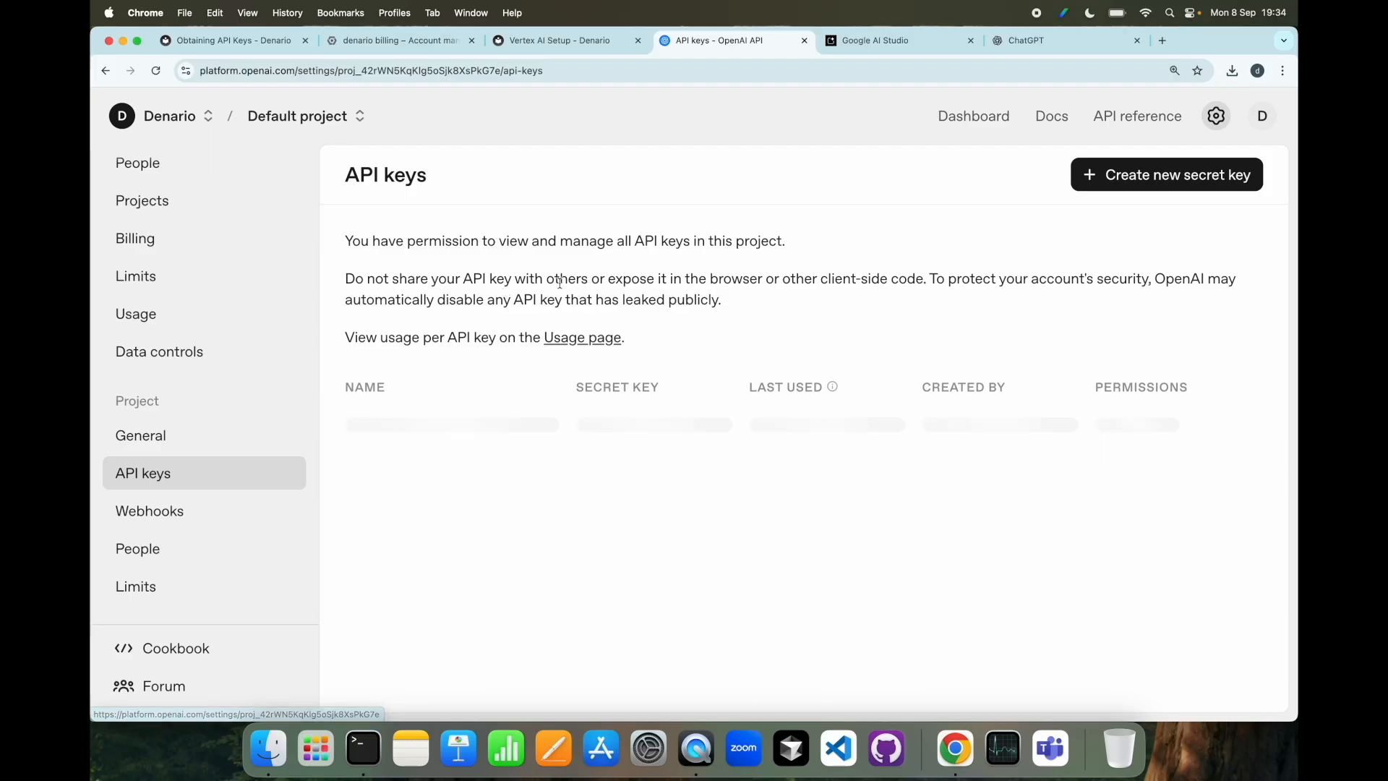
pyautogui.click(1126, 185)
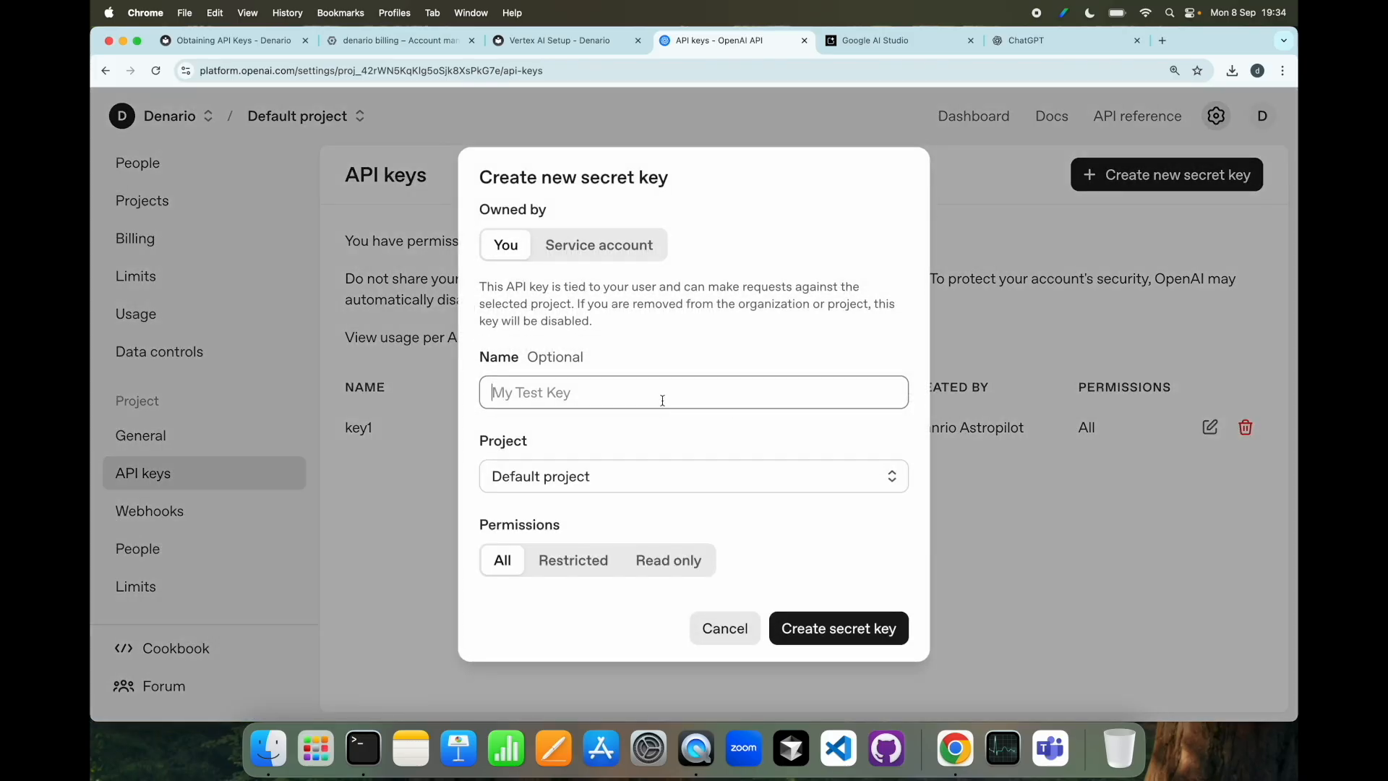
pyautogui.write('key-denario')
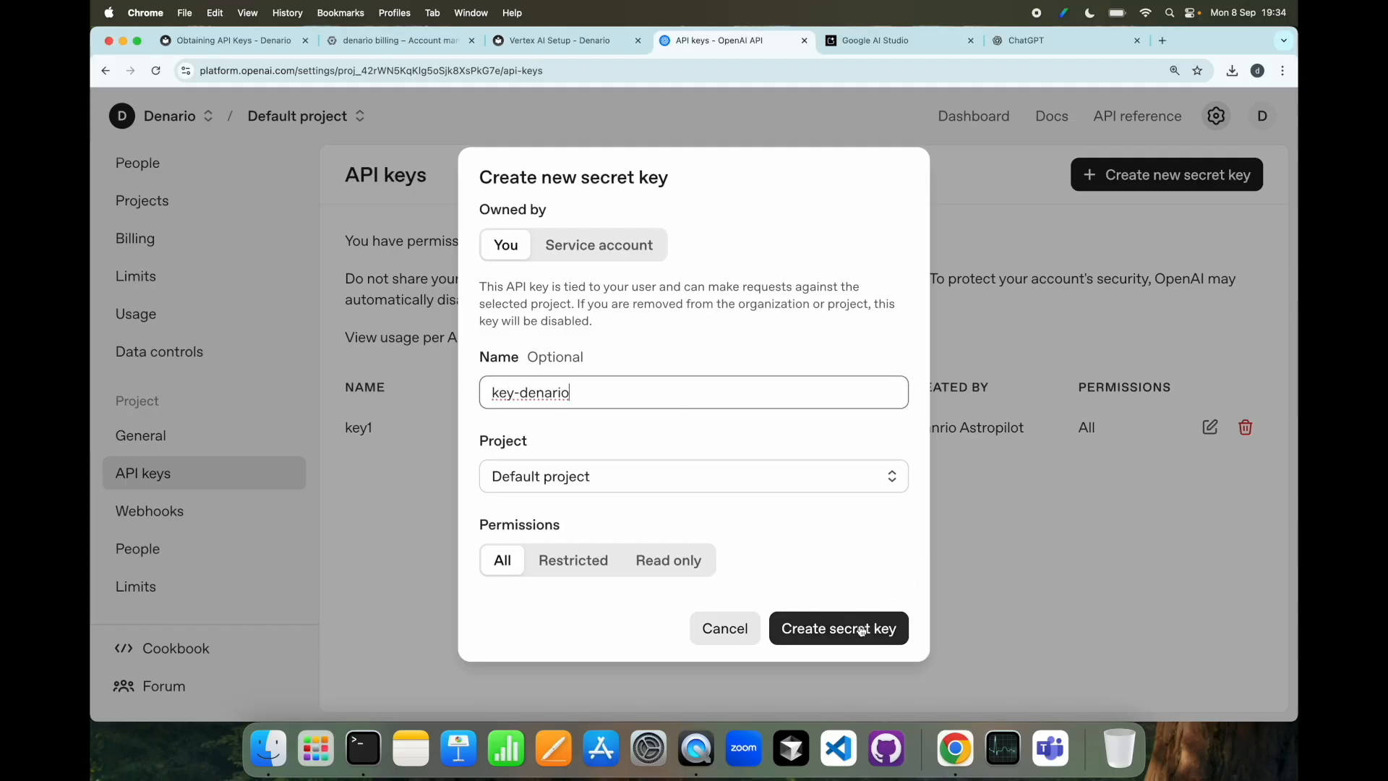
pyautogui.click(858, 630)
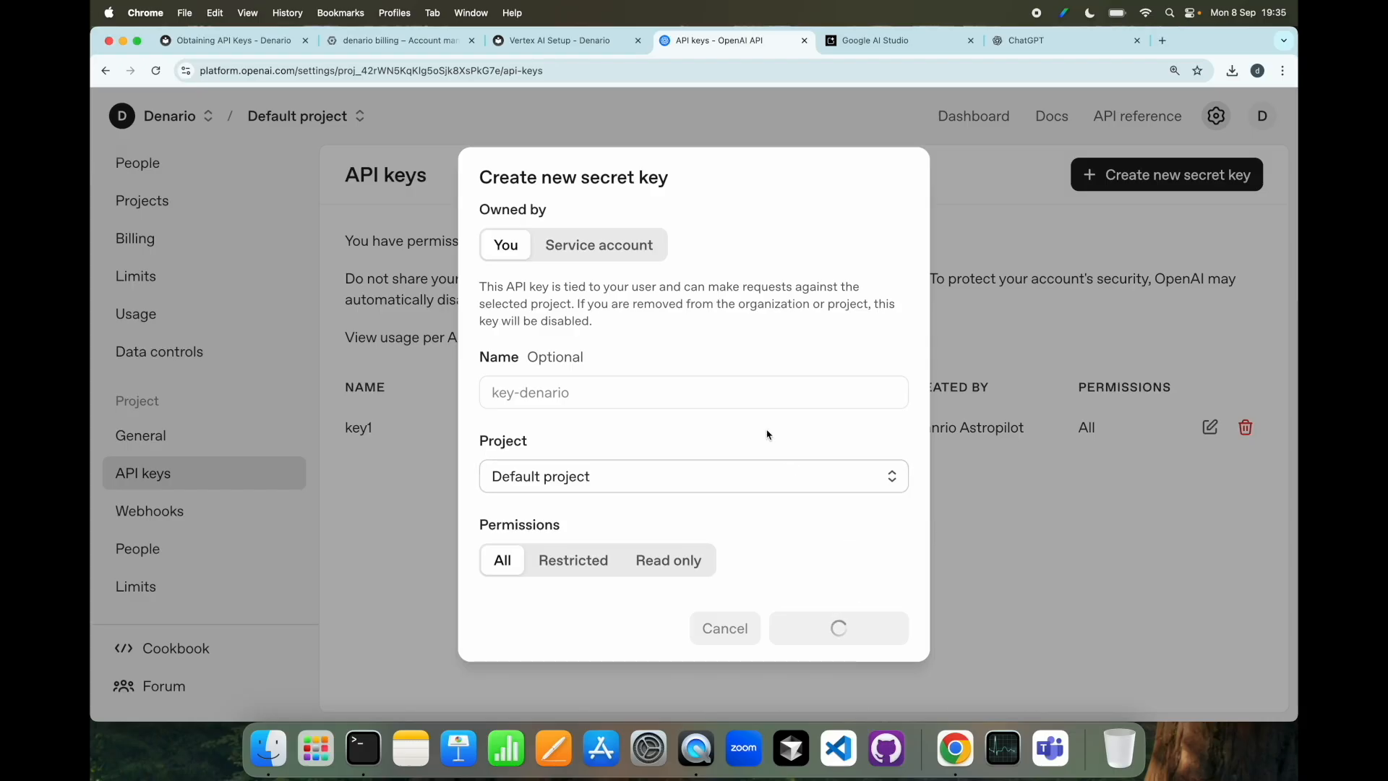
# Step: Copy the newly generated OpenAI secret key and switch to Terminal
pyautogui.click(835, 424)
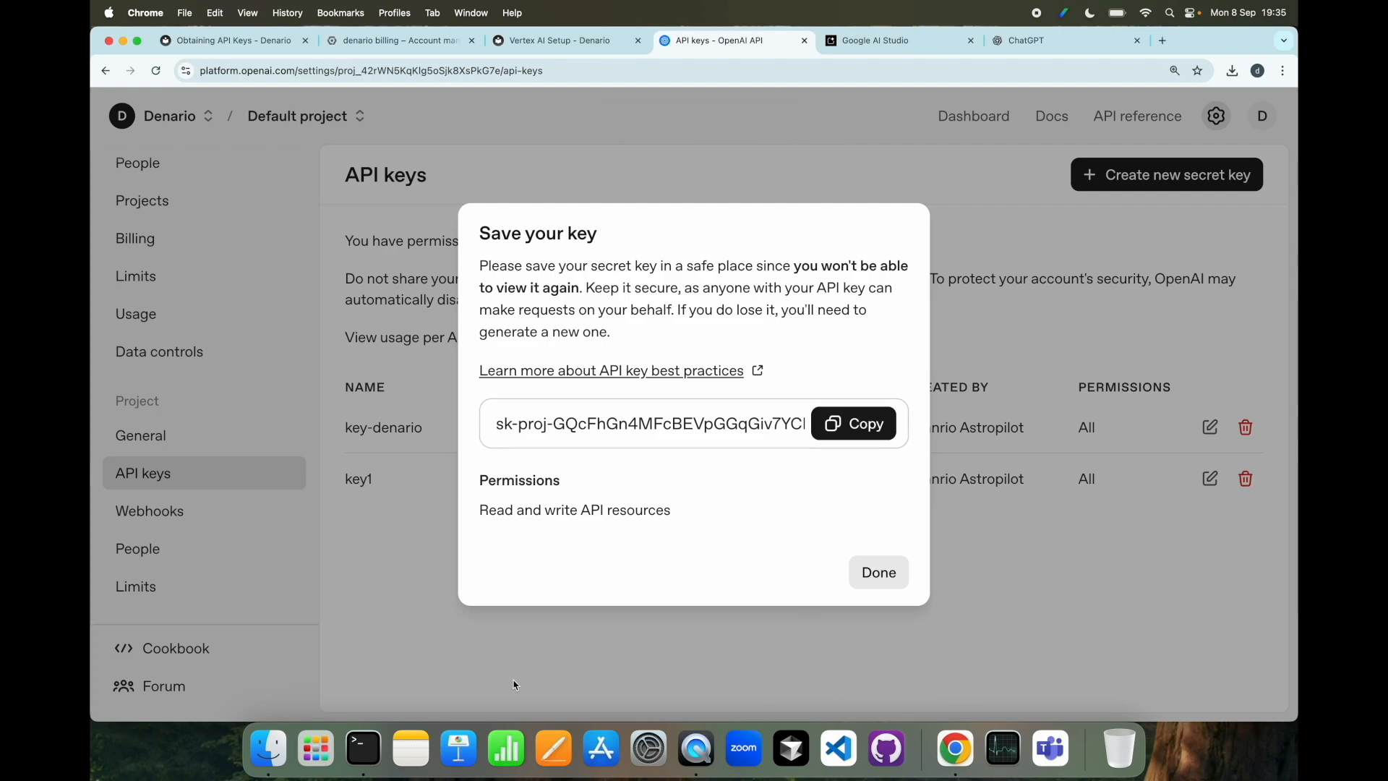
pyautogui.click(374, 755)
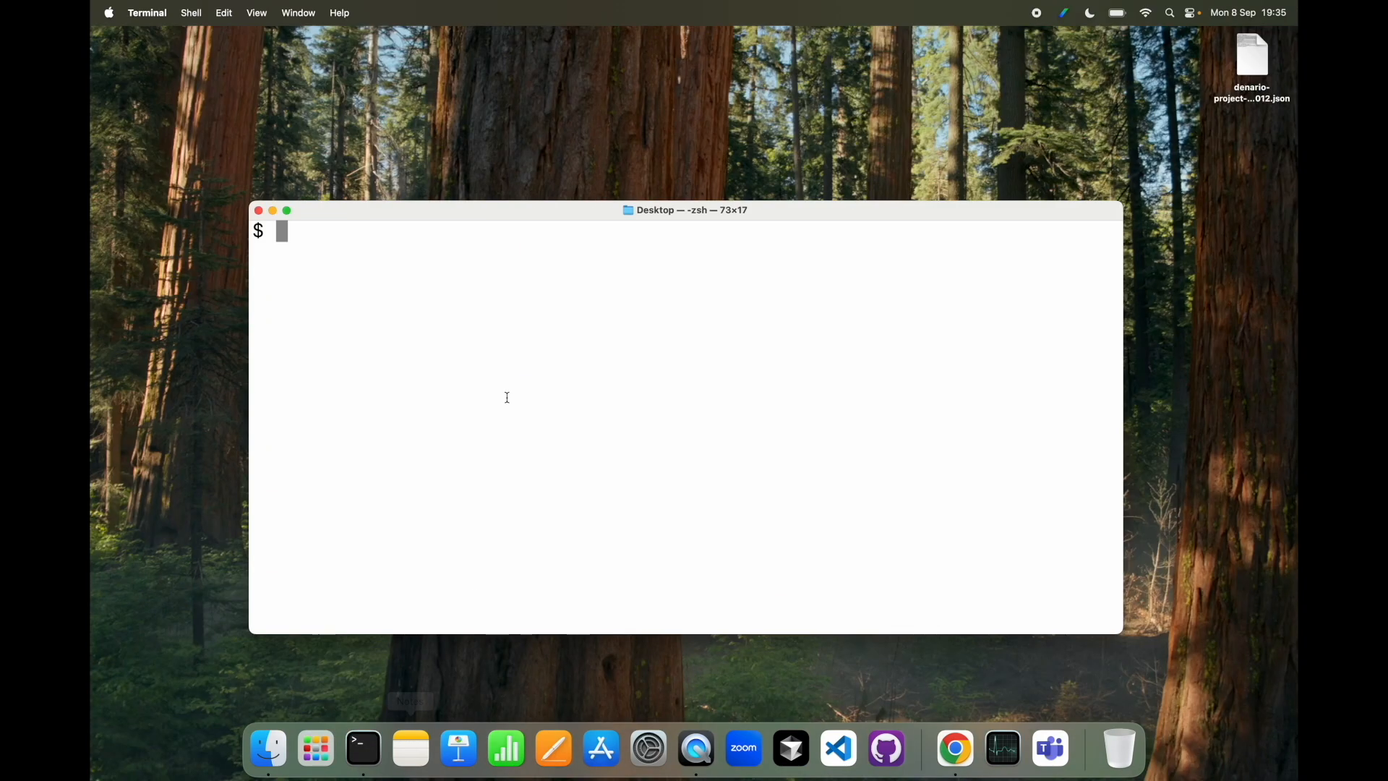
# Step: Open ~/.zshrc in vim for editing
pyautogui.write('vim ~/')
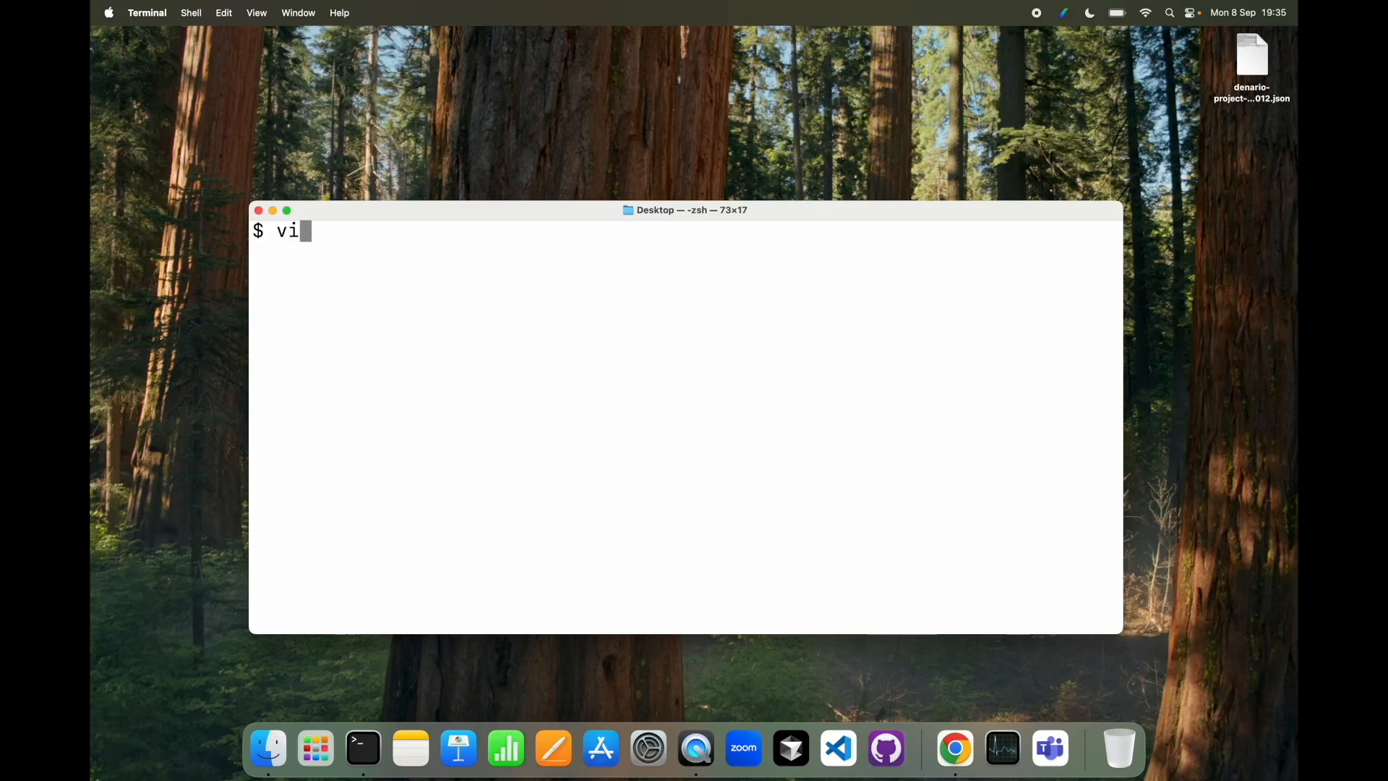
pyautogui.write('.zsh')
pyautogui.press('Tab')
pyautogui.write('rc')
pyautogui.press('Return')
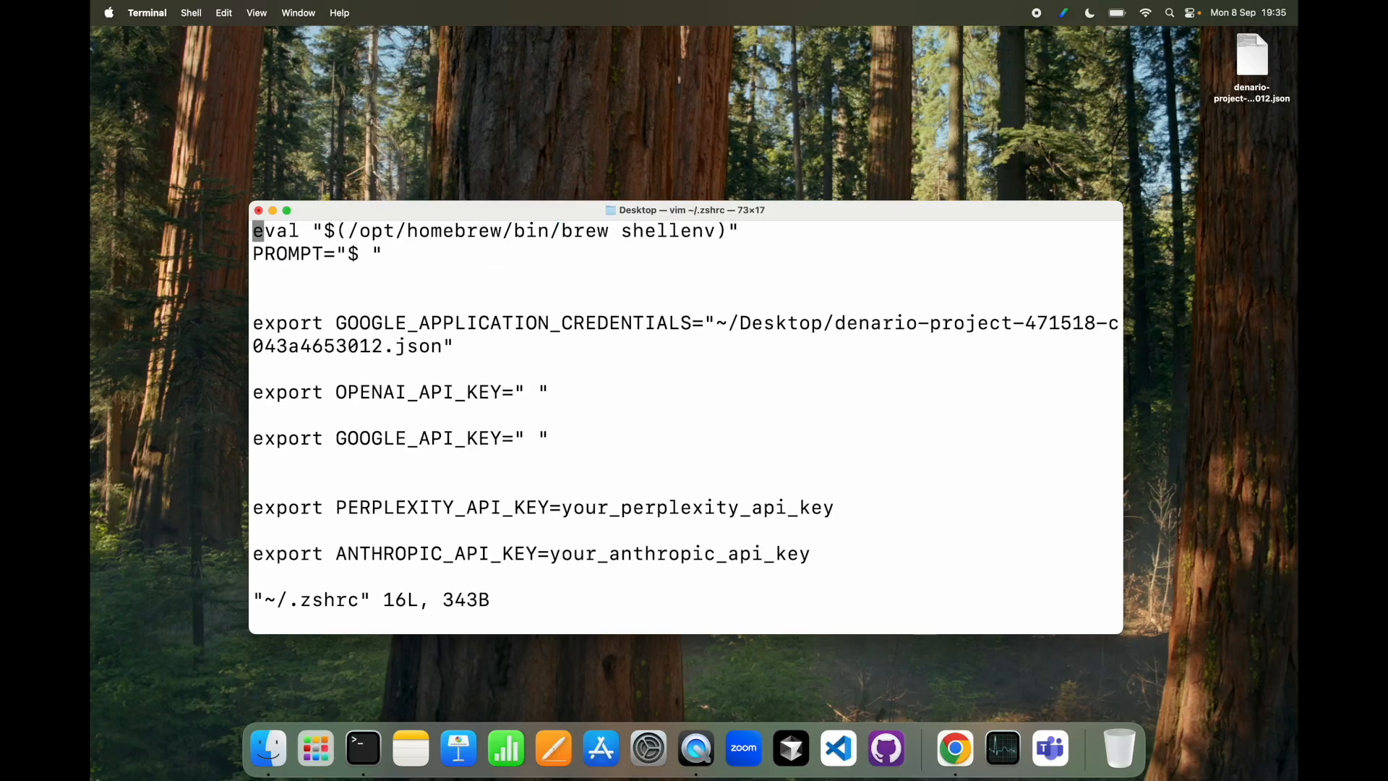
# Step: Replace the blank between the quotes of the OPENAI_API_KEY export line with the copied OpenAI secret key
pyautogui.press('Down')
pyautogui.press('Down')
pyautogui.press('Down')
pyautogui.press('Down')
pyautogui.press('Down')
pyautogui.press('Down')
pyautogui.press('i')
pyautogui.press('Right')
pyautogui.press('Right')
pyautogui.press('Right')
pyautogui.press('Right')
pyautogui.press('Right')
pyautogui.press('Right')
pyautogui.press('Right')
pyautogui.press('Right')
pyautogui.press('Right')
pyautogui.press('Right')
pyautogui.press('Right')
pyautogui.press('Right')
pyautogui.press('Right')
pyautogui.press('Right')
pyautogui.press('Right')
pyautogui.press('Right')
pyautogui.press('Right')
pyautogui.press('Right')
pyautogui.press('Right')
pyautogui.press('Right')
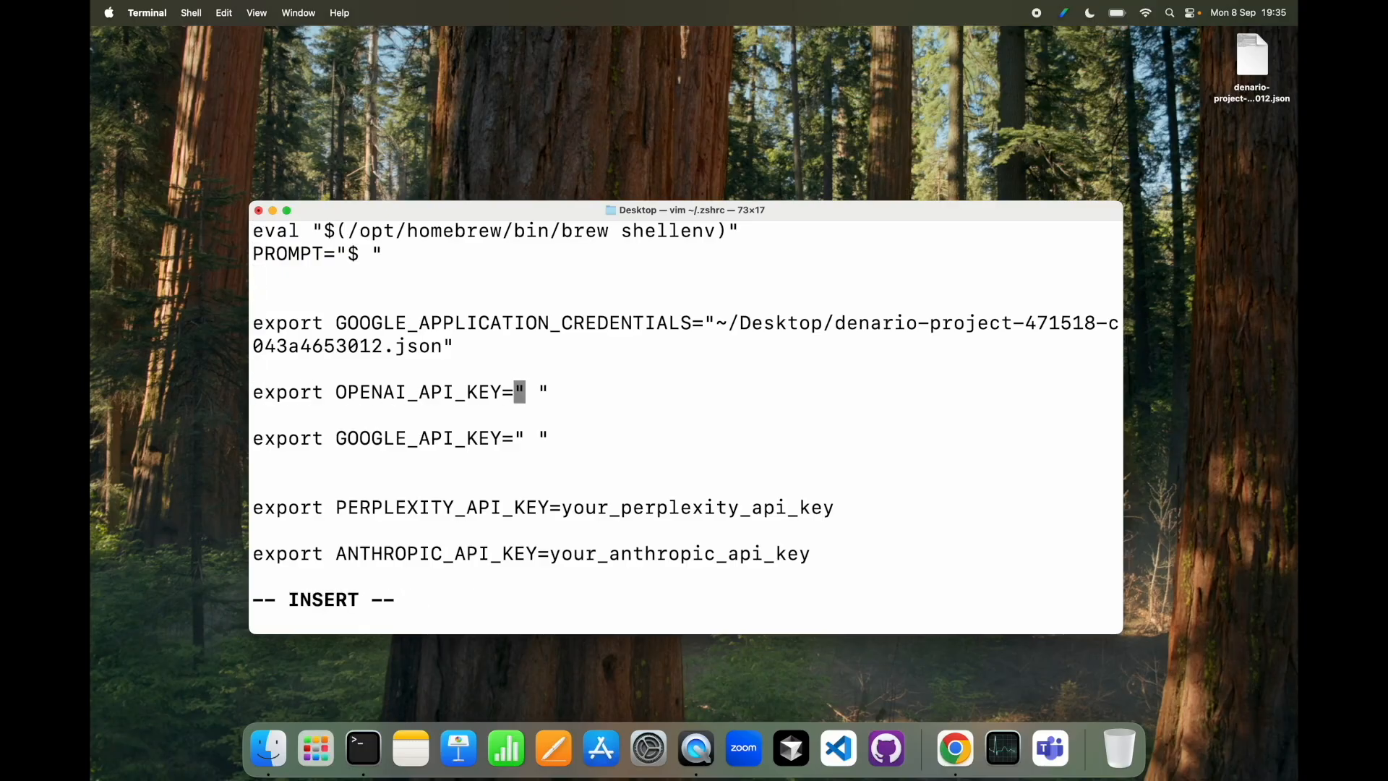
pyautogui.press('Left')
pyautogui.press('BackSpace')
pyautogui.press('super+v')
# Step: Save ~/.zshrc, quit vim and clear the terminal screen
pyautogui.press('Escape')
pyautogui.write(':wq')
pyautogui.press('Return')
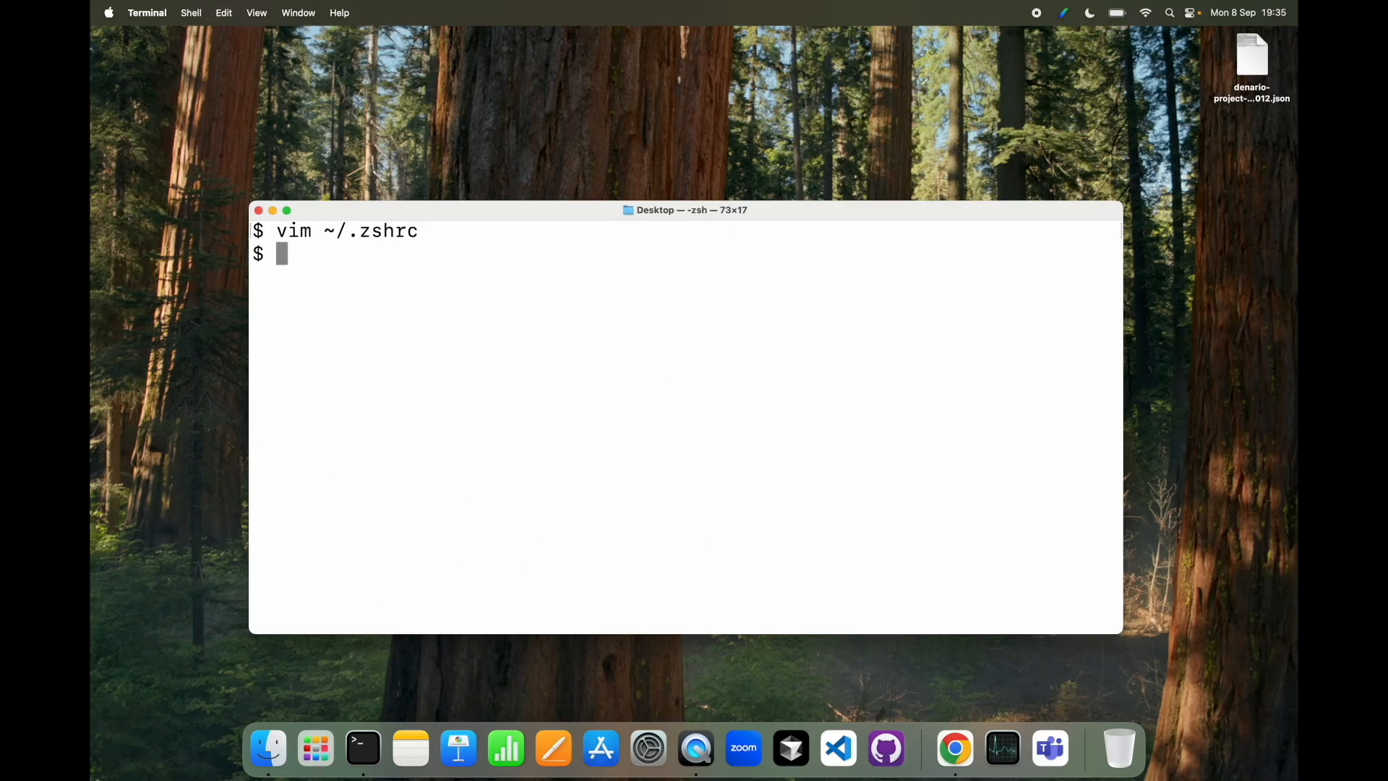
pyautogui.hotkey('ctrl', 'l')
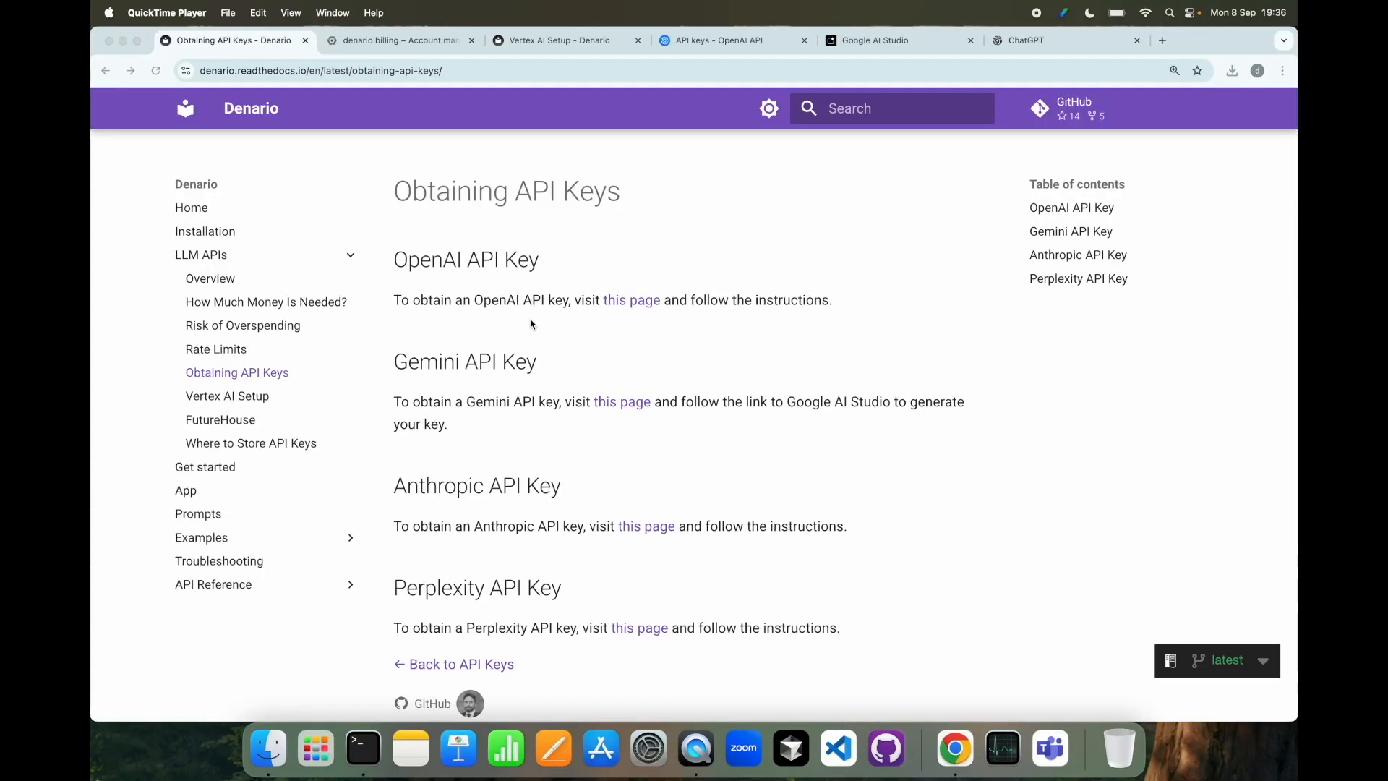
# Step: Check the Gemini API Key section on Denario's Obtaining API Keys page and switch to Google AI Studio's API Keys page
pyautogui.click(631, 361)
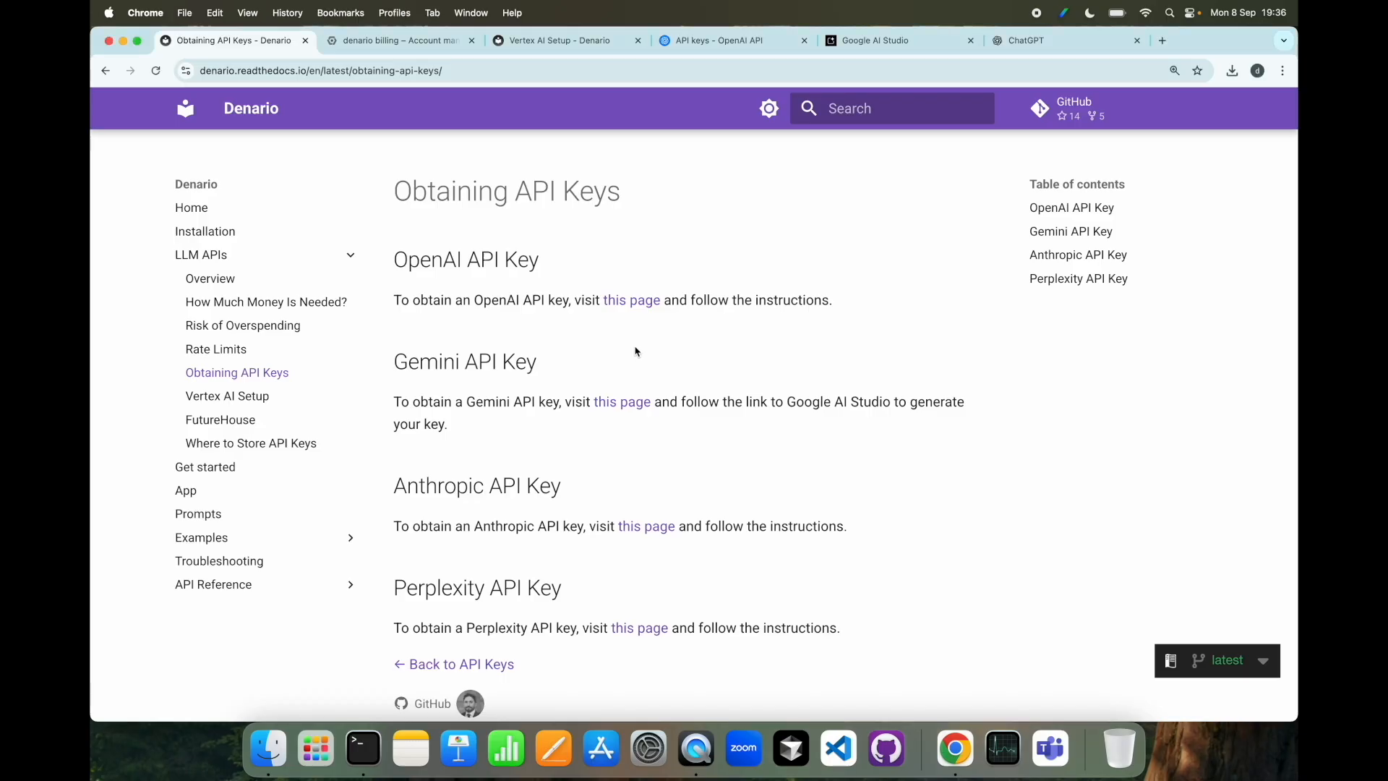
pyautogui.click(247, 377)
pyautogui.click(851, 43)
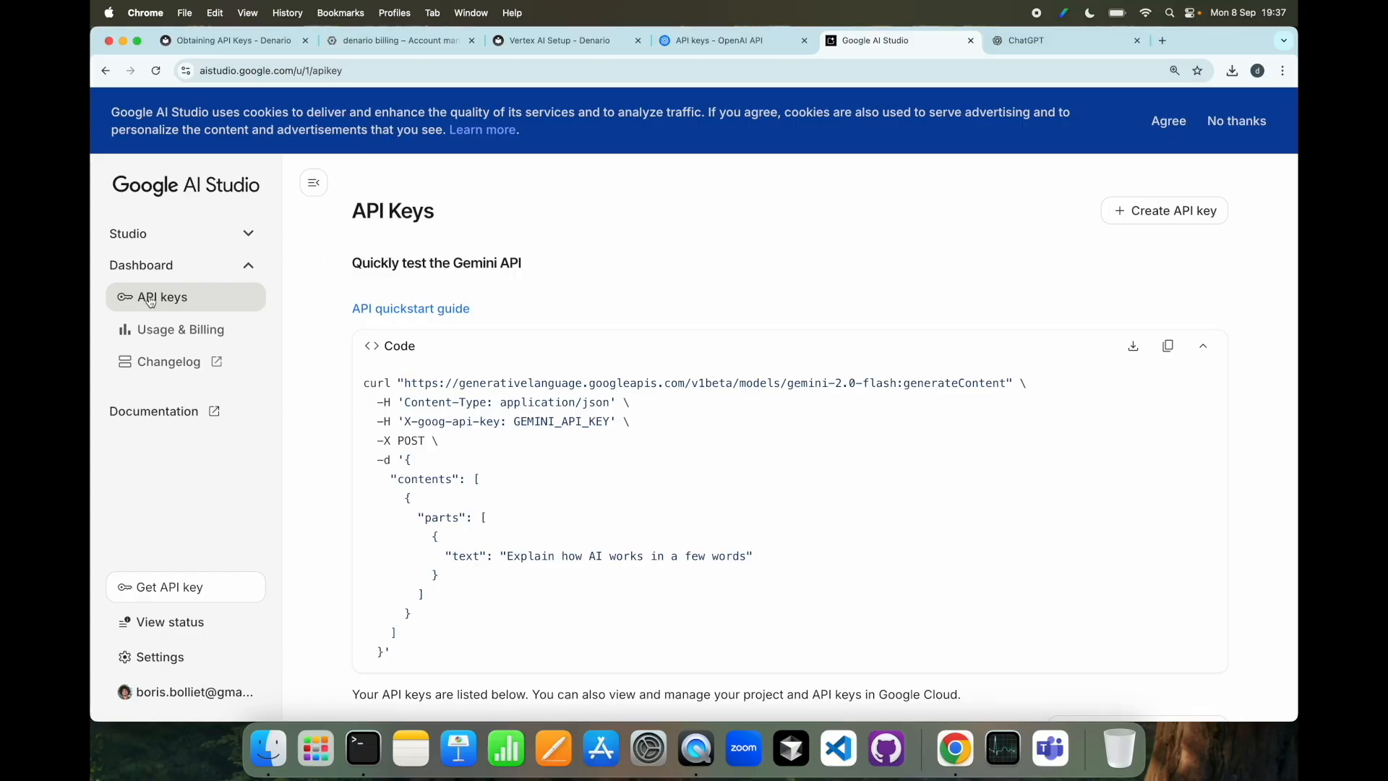
pyautogui.click(248, 265)
pyautogui.click(248, 265)
# Step: Create an API key in the existing Gemini API Google Cloud project and copy the generated key
pyautogui.click(1167, 217)
pyautogui.click(697, 435)
pyautogui.click(592, 469)
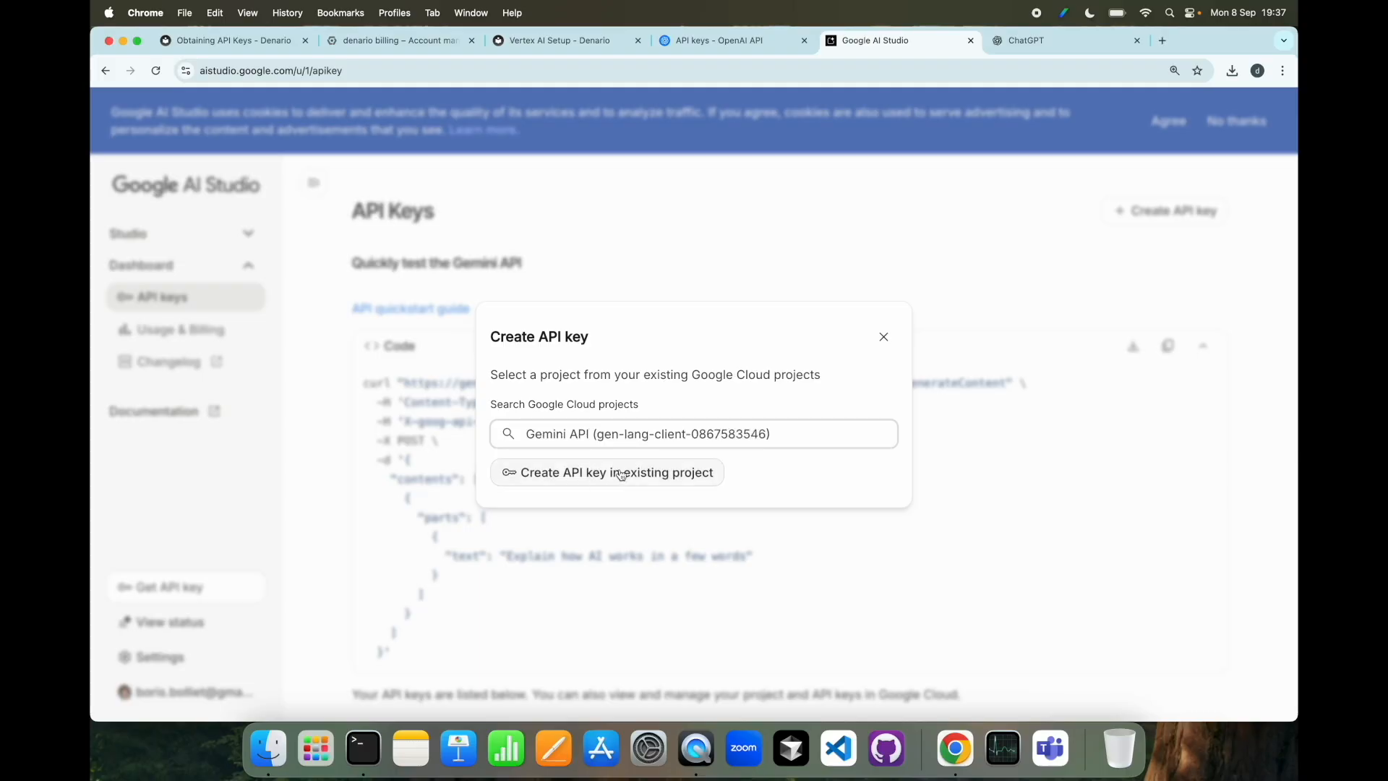
pyautogui.click(592, 472)
pyautogui.click(777, 433)
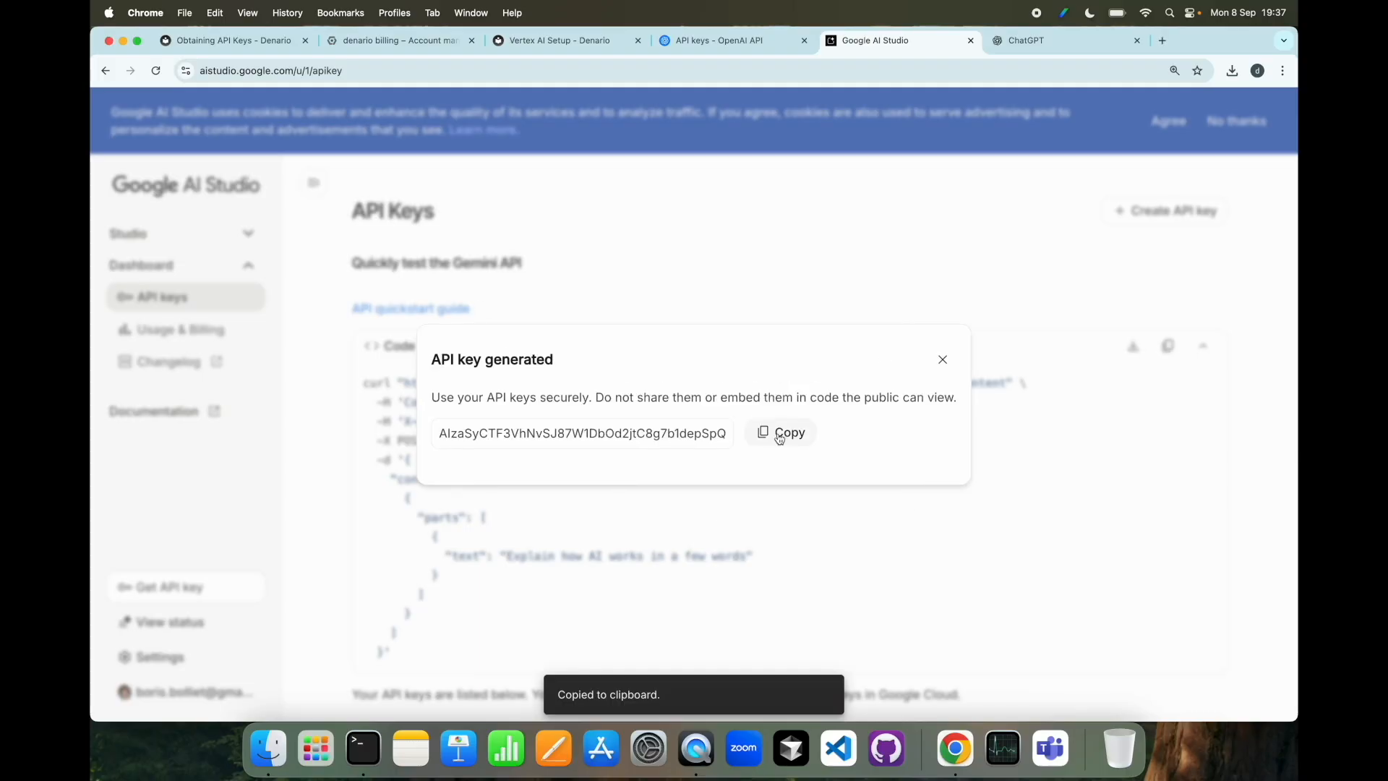
# Step: Switch to Terminal and reopen ~/.zshrc in vim
pyautogui.click(362, 748)
pyautogui.write('vim ~/.zshrc')
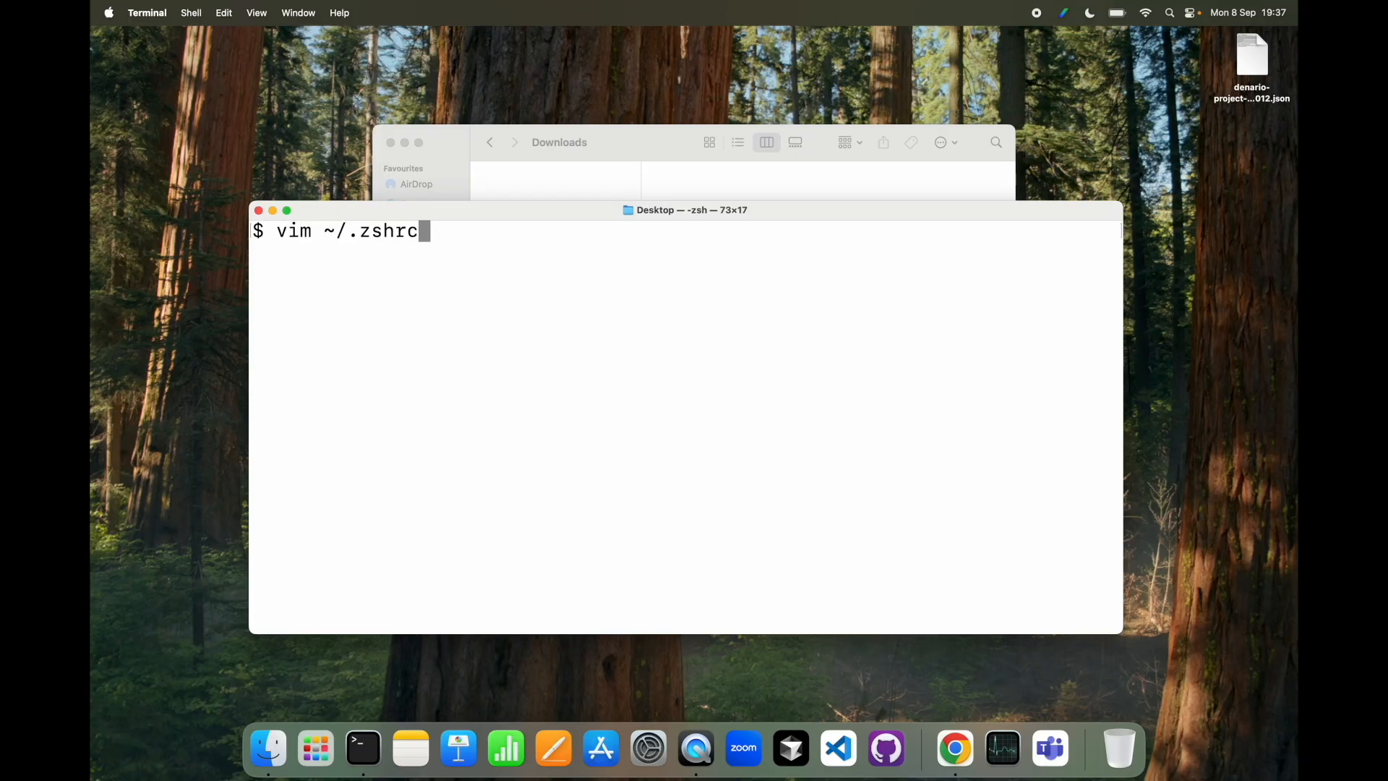
pyautogui.press('Return')
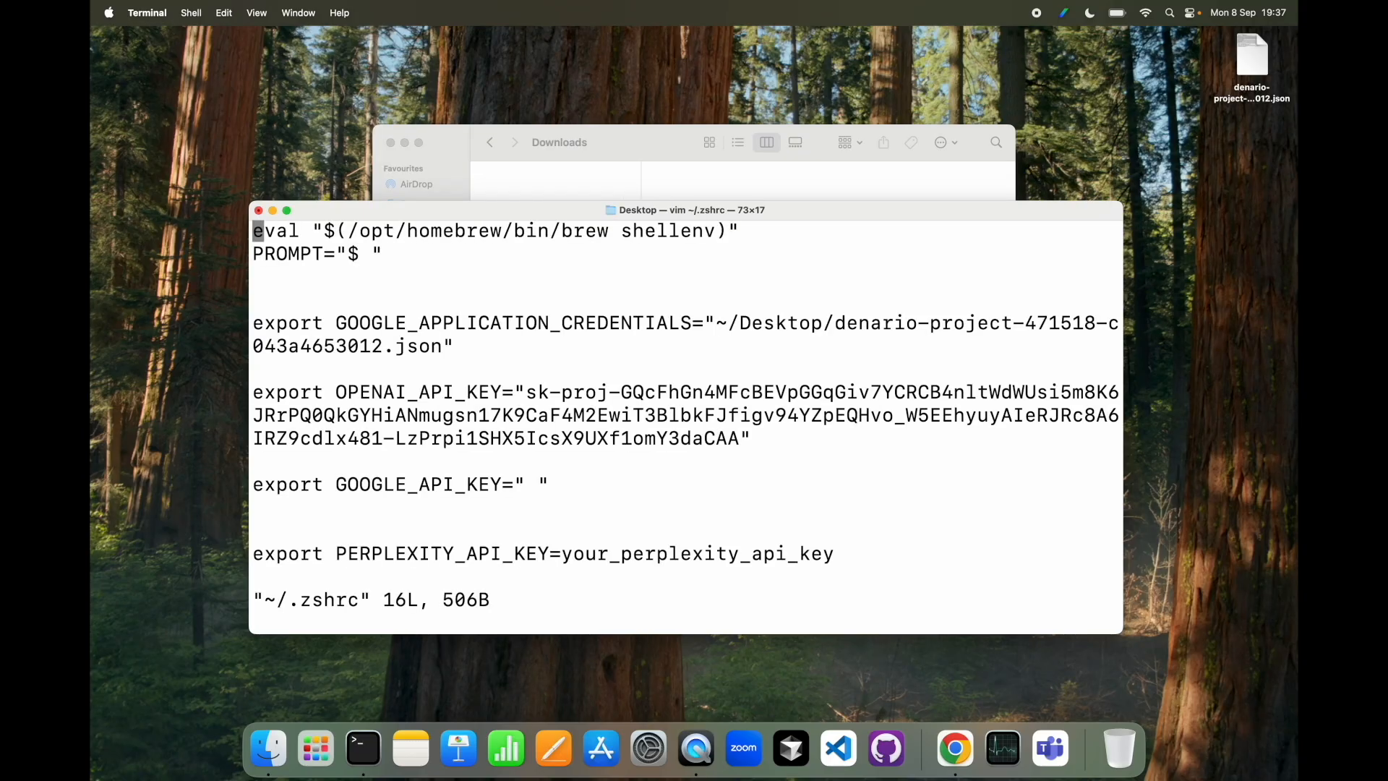
# Step: Paste the copied Gemini API key between the quotes of the GOOGLE_API_KEY export line, then save the file and quit vim
pyautogui.click(539, 482)
pyautogui.press('i')
pyautogui.press('BackSpace')
pyautogui.press('super+v')
pyautogui.press('Escape')
pyautogui.write(':')
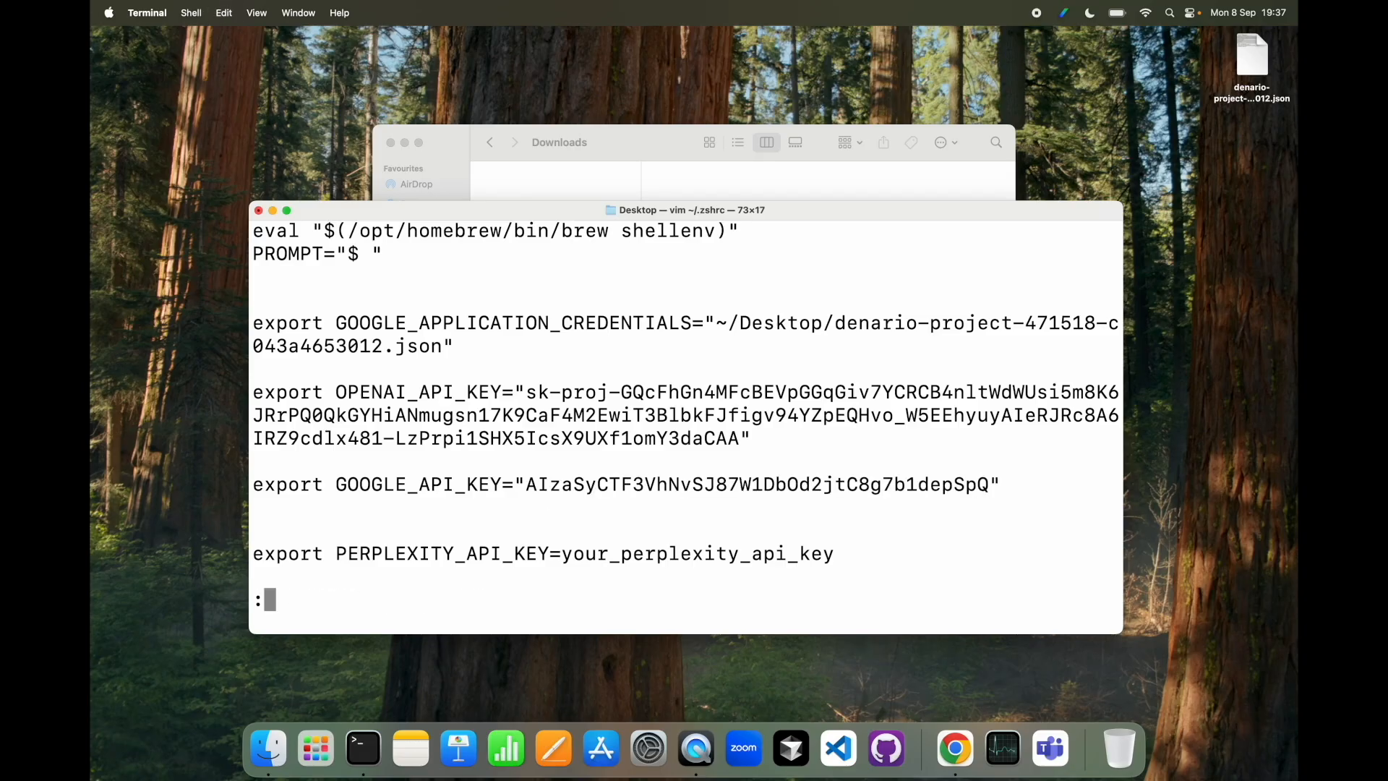
pyautogui.write('wq')
pyautogui.press('Return')
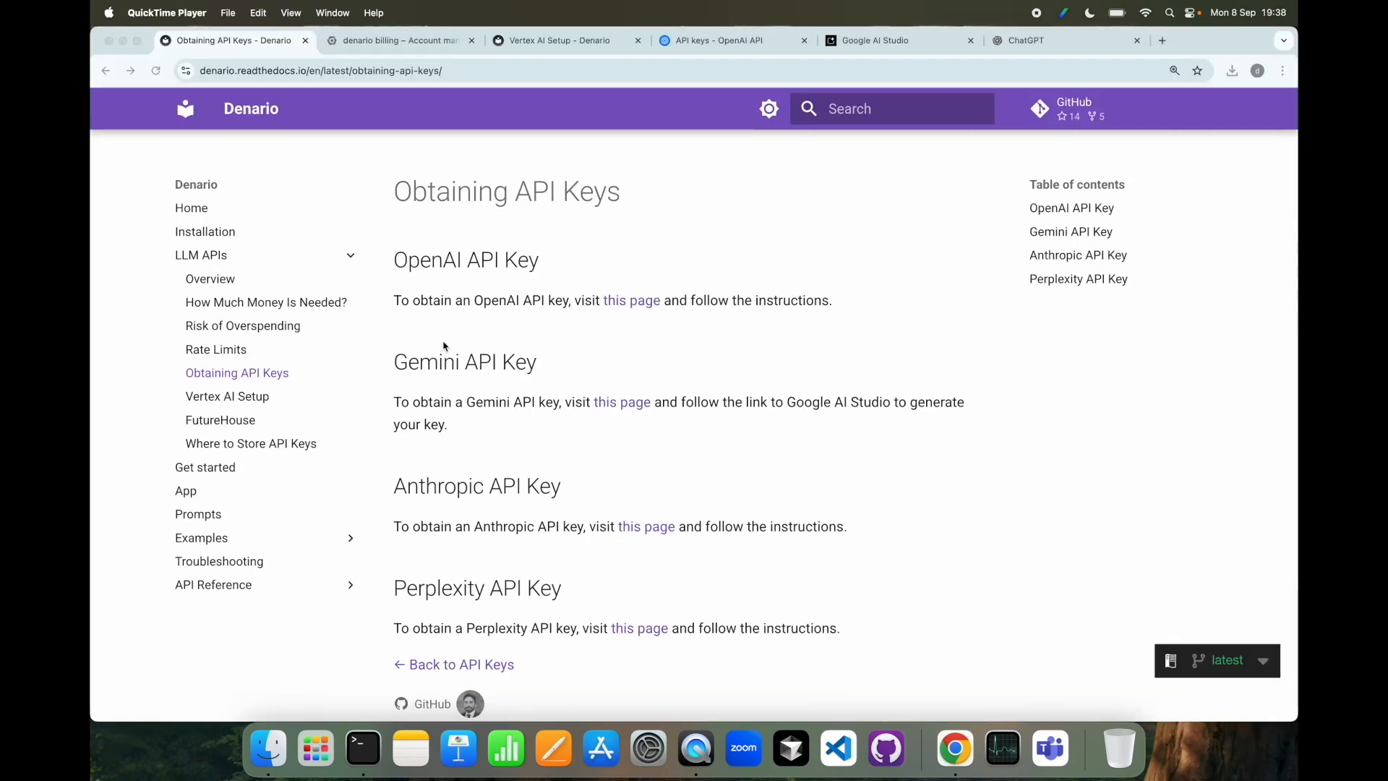
# Step: Return to Denario's Obtaining API Keys page and review the Gemini, Anthropic and Perplexity key sections
pyautogui.click(508, 267)
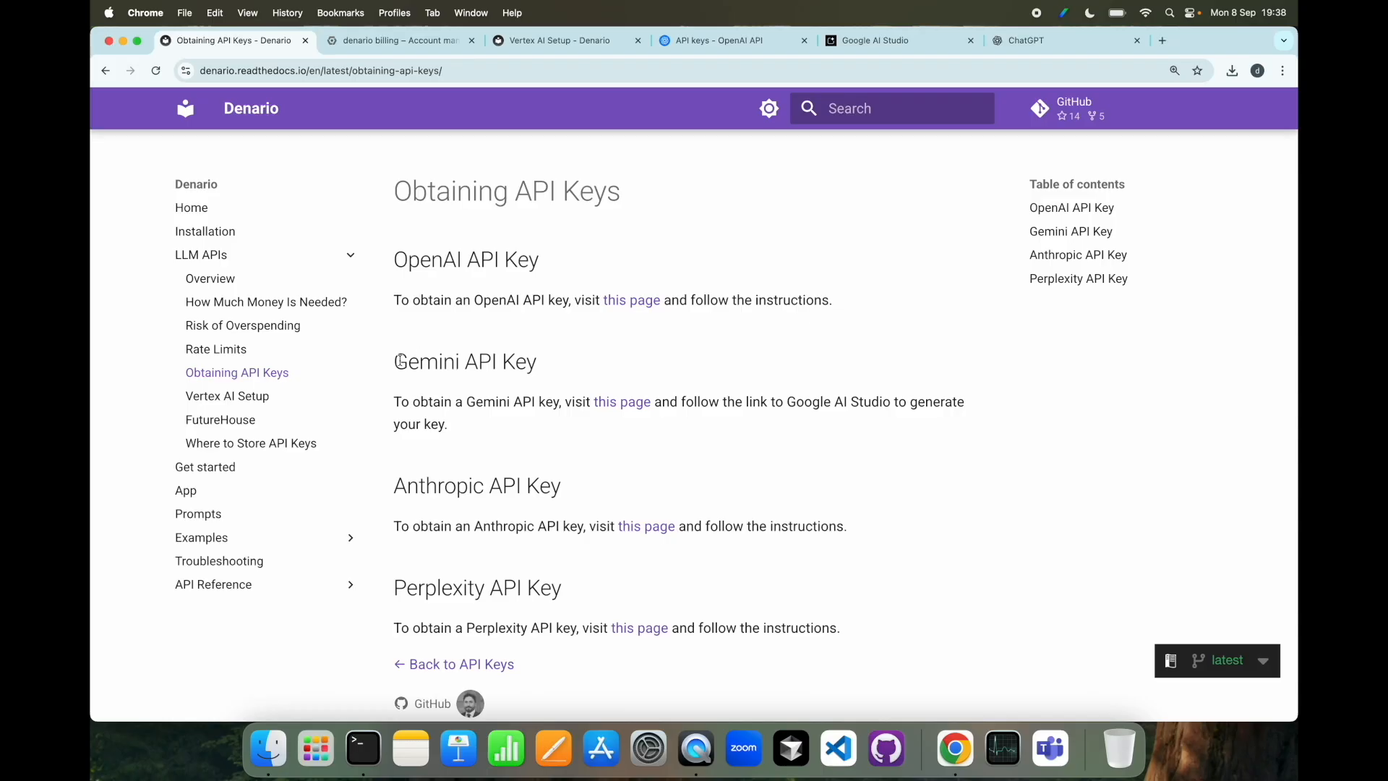
pyautogui.moveTo(399, 360); pyautogui.dragTo(519, 362)
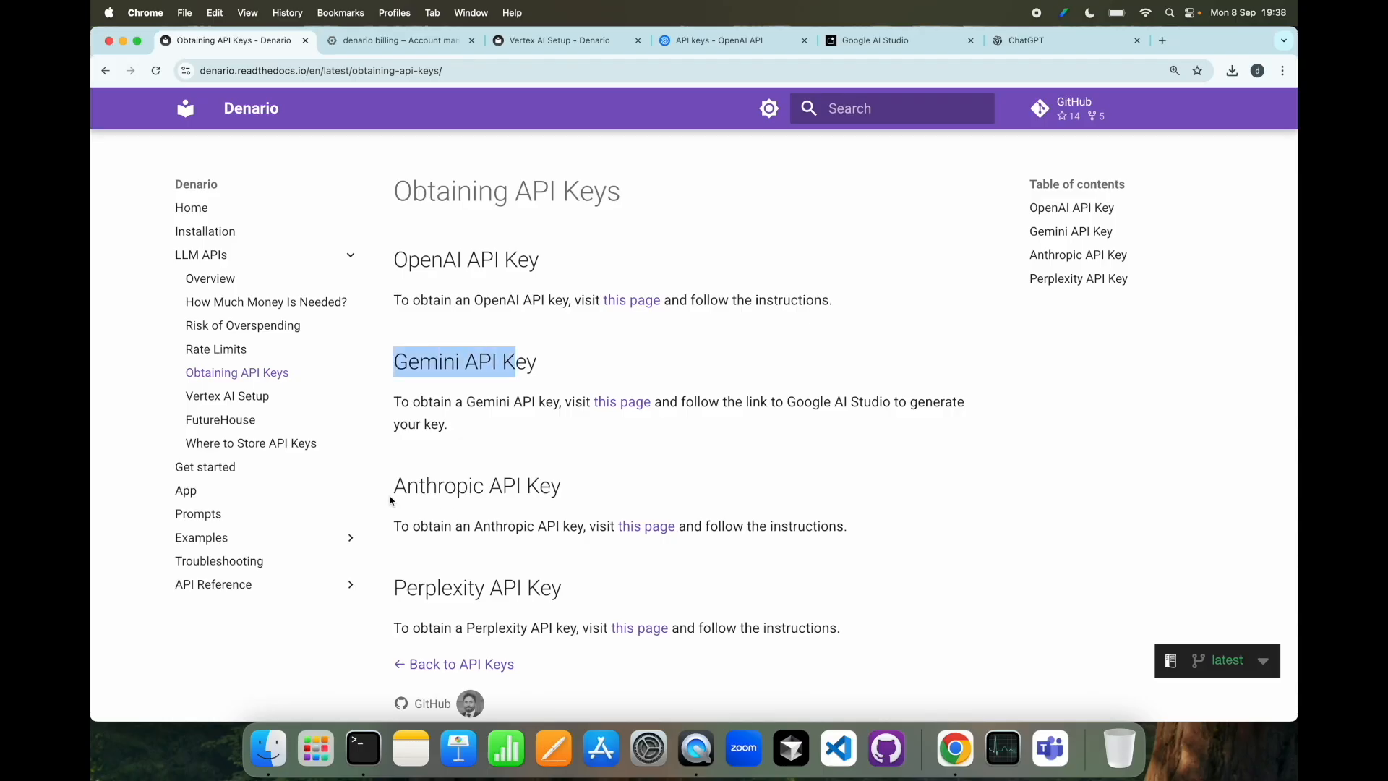
pyautogui.scroll(-1, 445, 544)
pyautogui.scroll(1, 446, 544)
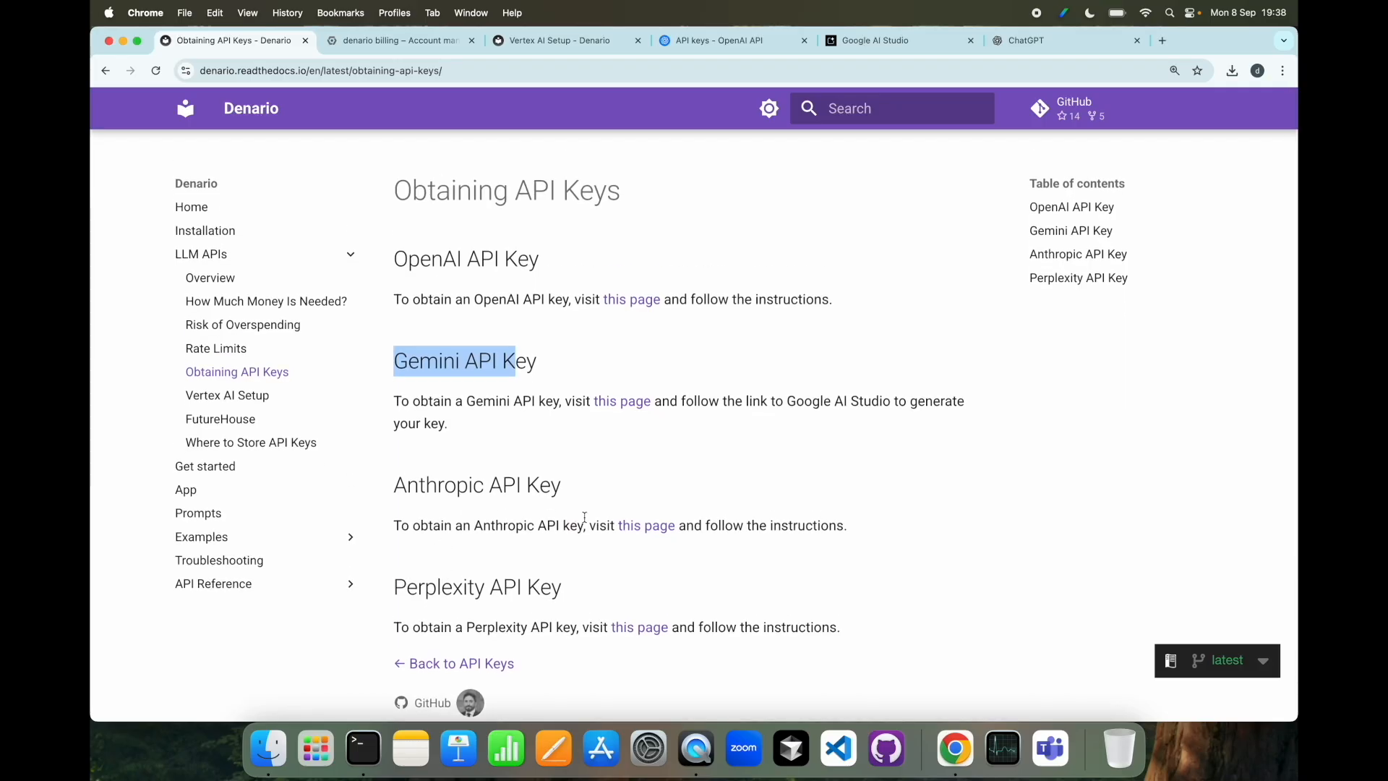